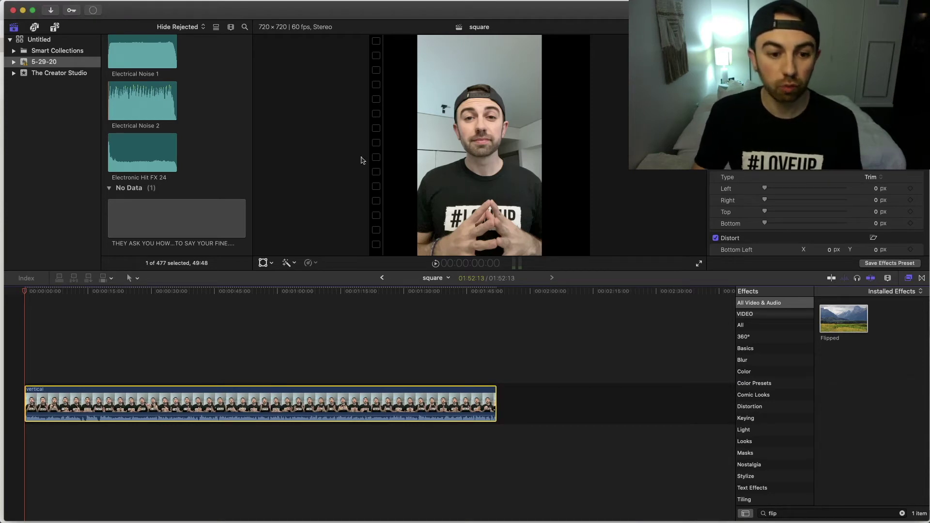
Step: Transform the vertical clip so it fills the entire 720 × 720 square frame, and nudge it slightly downward
{"action": "left_click", "coordinate": [271, 263]}
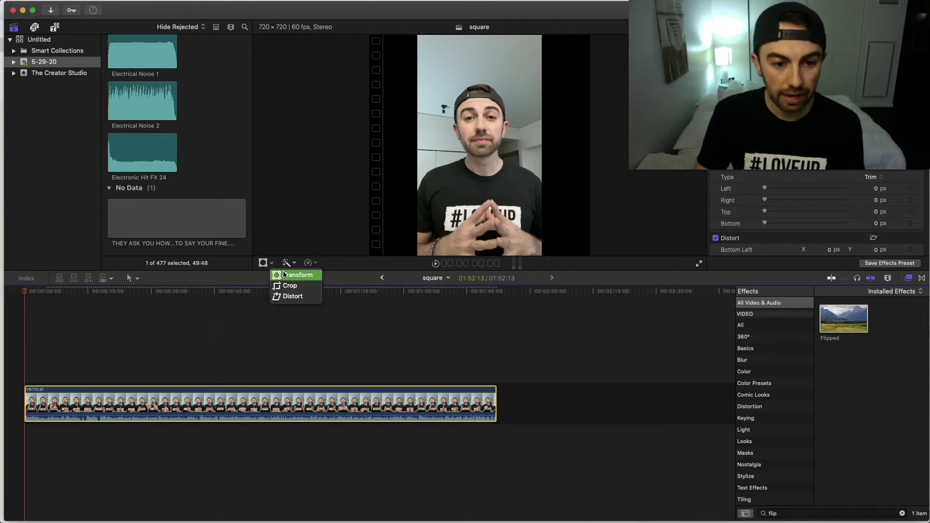
{"action": "left_click", "coordinate": [295, 275]}
{"action": "left_click_drag", "start_coordinate": [417, 37], "coordinate": [366, 8]}
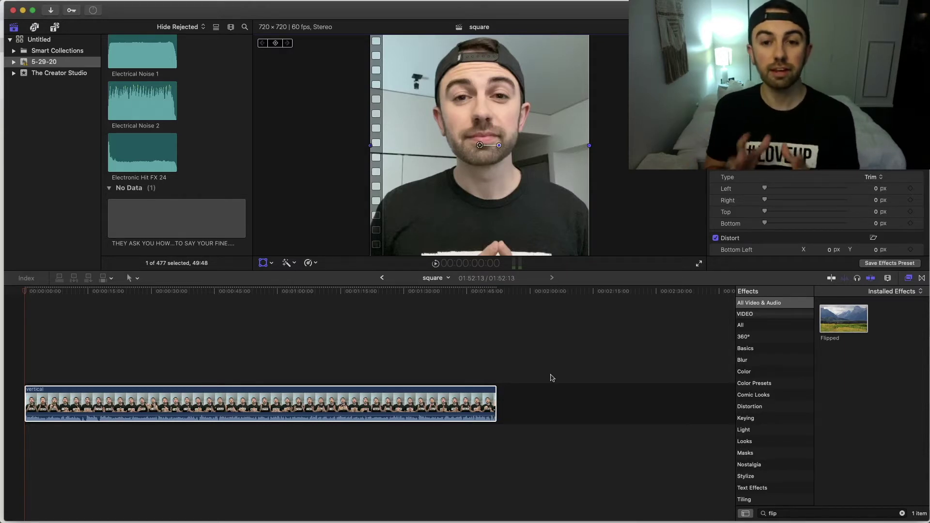
{"action": "left_click_drag", "start_coordinate": [496, 205], "coordinate": [498, 214]}
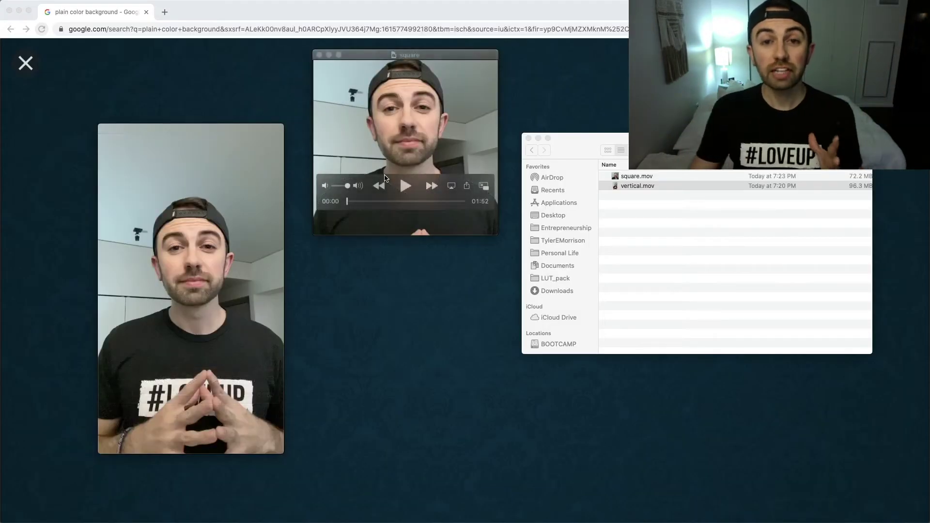
Step: Switch to the desktop previews of the exported square and vertical videos and space them apart to compare the formats
{"action": "left_click", "coordinate": [597, 138]}
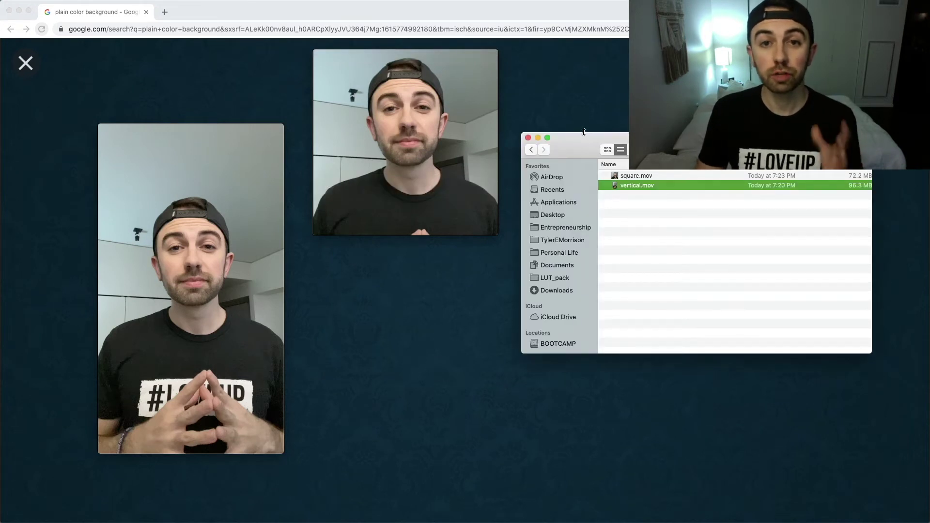
{"action": "mouse_move", "coordinate": [468, 98]}
{"action": "mouse_move", "coordinate": [444, 57]}
{"action": "left_mouse_down"}
{"action": "mouse_move", "coordinate": [456, 84]}
{"action": "mouse_move", "coordinate": [455, 62]}
{"action": "left_mouse_up"}
{"action": "mouse_move", "coordinate": [228, 129]}
{"action": "left_mouse_down"}
{"action": "mouse_move", "coordinate": [209, 124]}
{"action": "mouse_move", "coordinate": [220, 121]}
{"action": "left_mouse_up"}
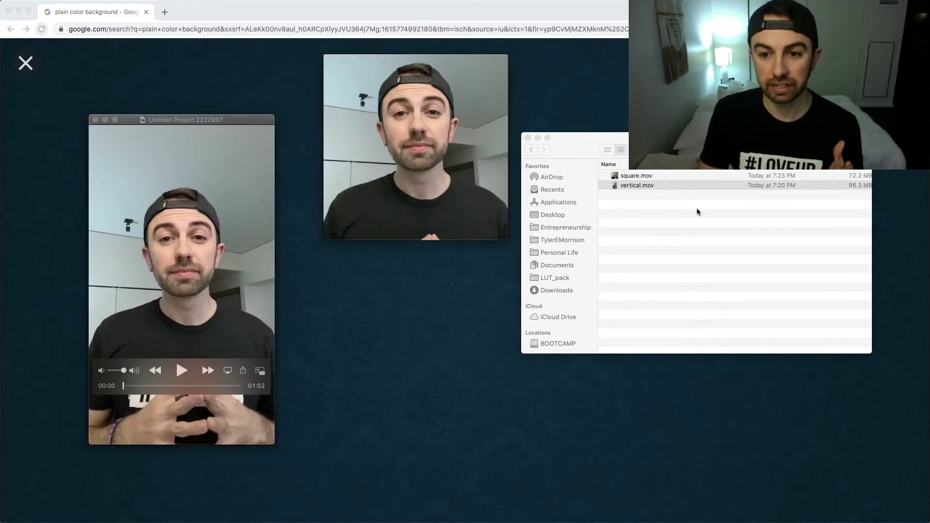
{"action": "left_click", "coordinate": [676, 187]}
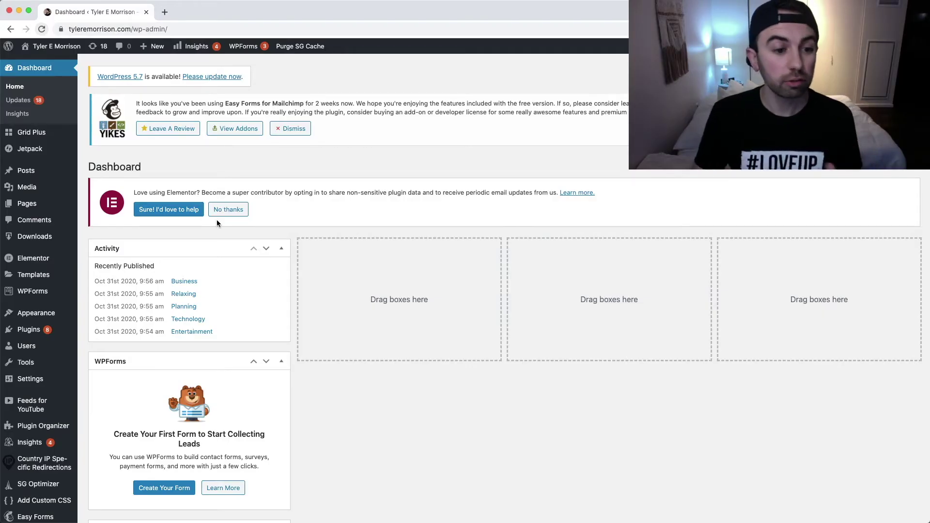
Step: Switch to the WordPress dashboard and create a new Elementor popup template named Video Chat
{"action": "mouse_move", "coordinate": [41, 262]}
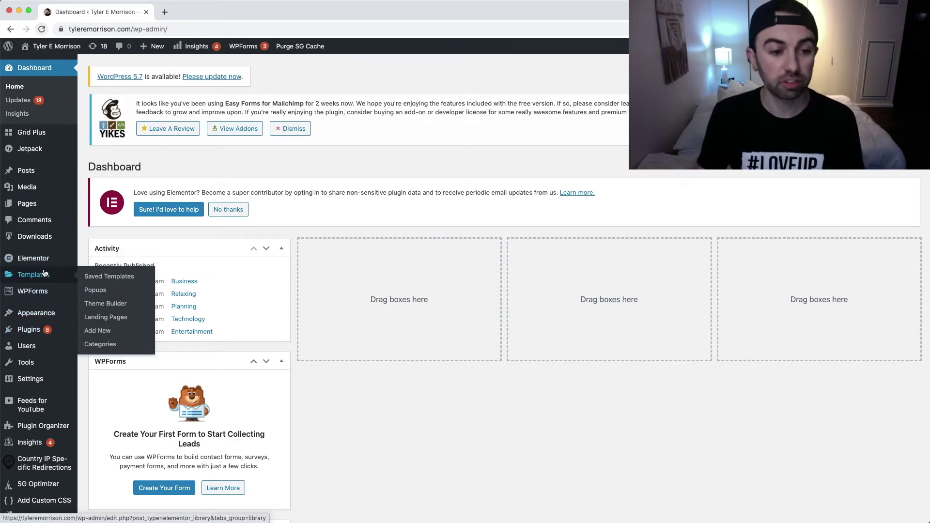
{"action": "left_click", "coordinate": [99, 292]}
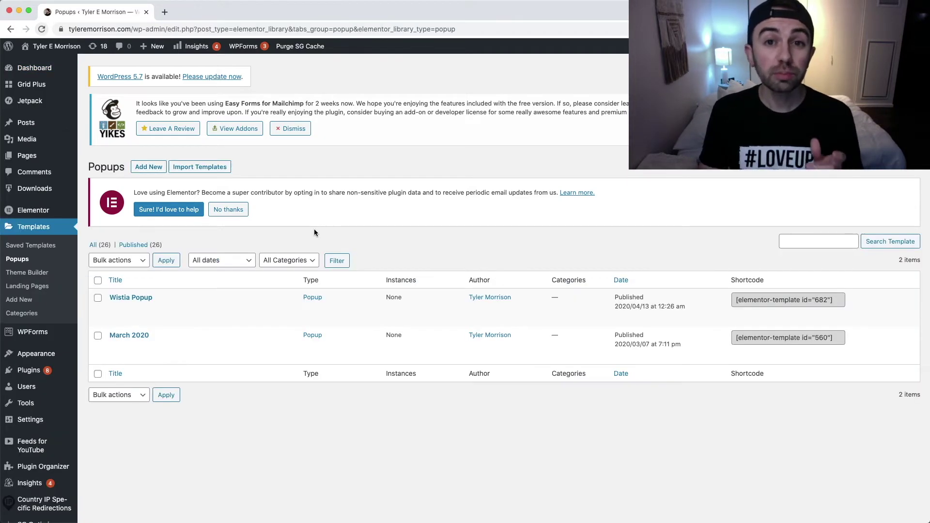
{"action": "left_click", "coordinate": [153, 169]}
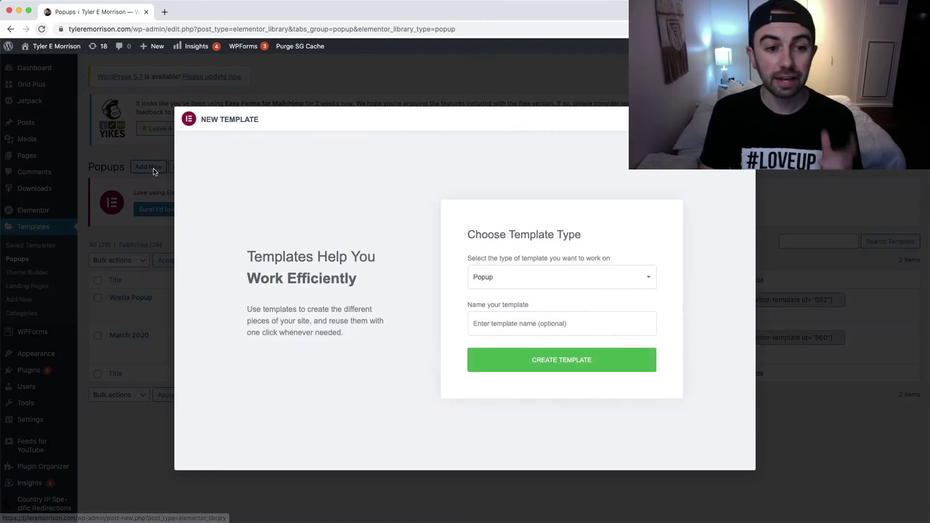
{"action": "left_click", "coordinate": [536, 281]}
{"action": "left_click", "coordinate": [538, 281]}
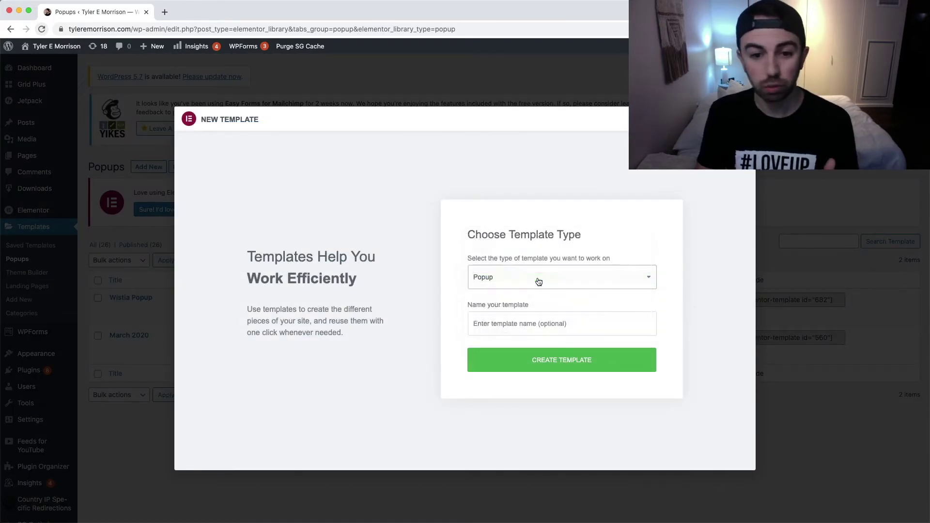
{"action": "left_click", "coordinate": [533, 328]}
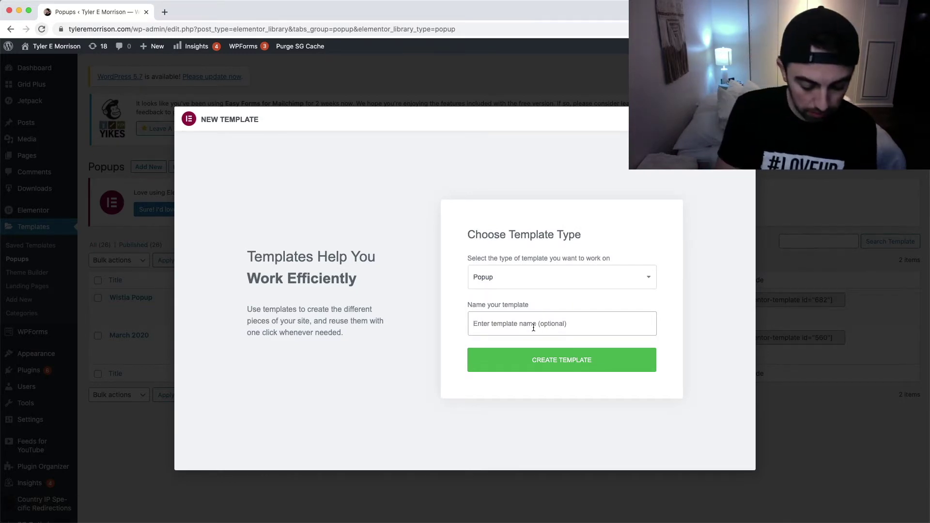
{"action": "type", "text": "Video Chat"}
{"action": "left_click", "coordinate": [555, 366]}
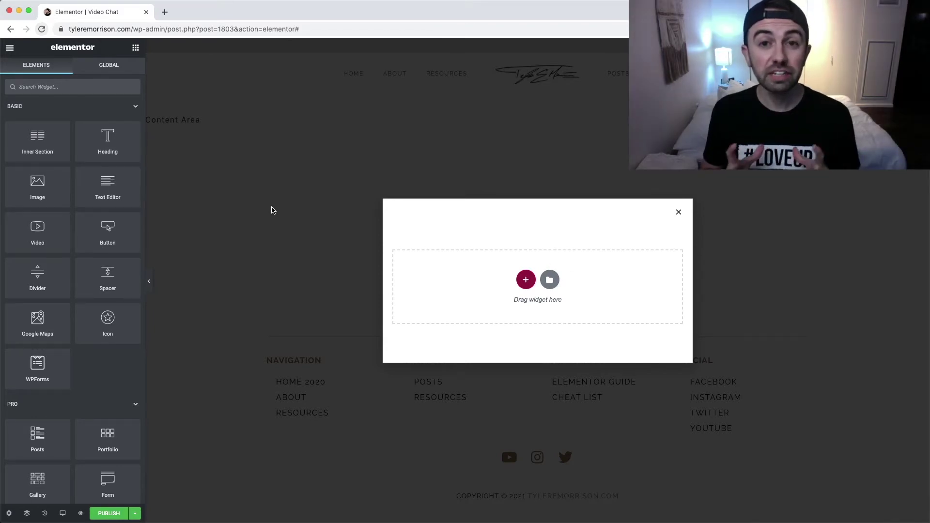
Step: Add a Video widget to the popup, set its source to Self Hosted, and upload and insert the vertical video
{"action": "left_click_drag", "start_coordinate": [35, 228], "coordinate": [512, 266]}
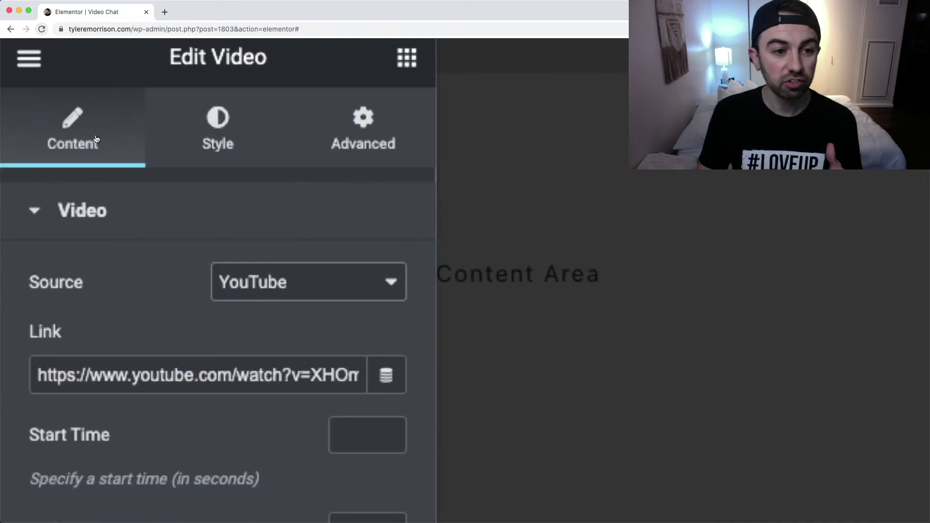
{"action": "left_click", "coordinate": [103, 122]}
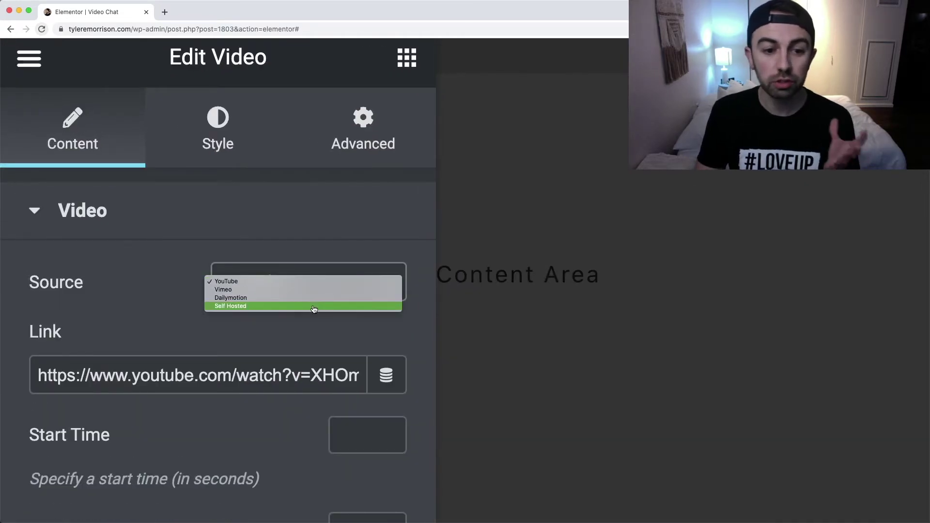
{"action": "left_click", "coordinate": [314, 306]}
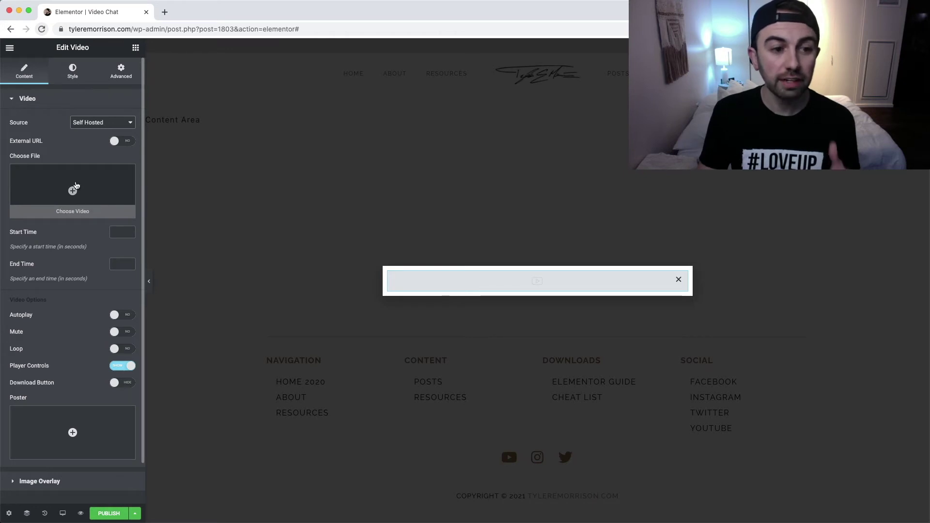
{"action": "left_click", "coordinate": [75, 190]}
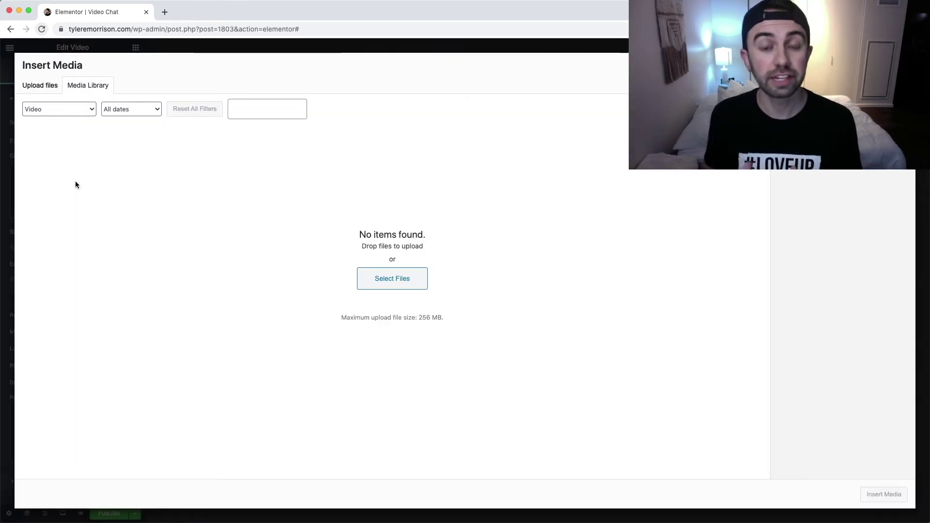
{"action": "left_click_drag", "start_coordinate": [667, 282], "coordinate": [502, 214]}
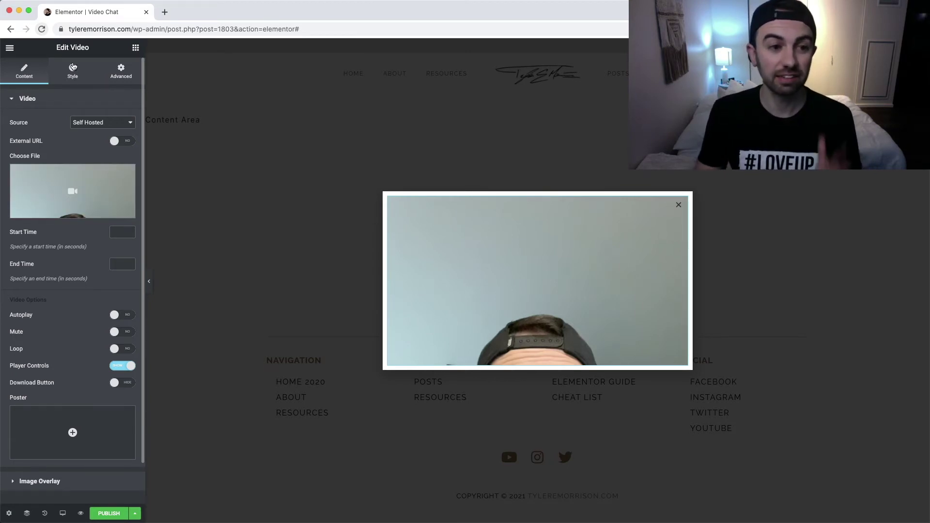
Step: Set the video's aspect ratio to 9:16
{"action": "left_click", "coordinate": [78, 75]}
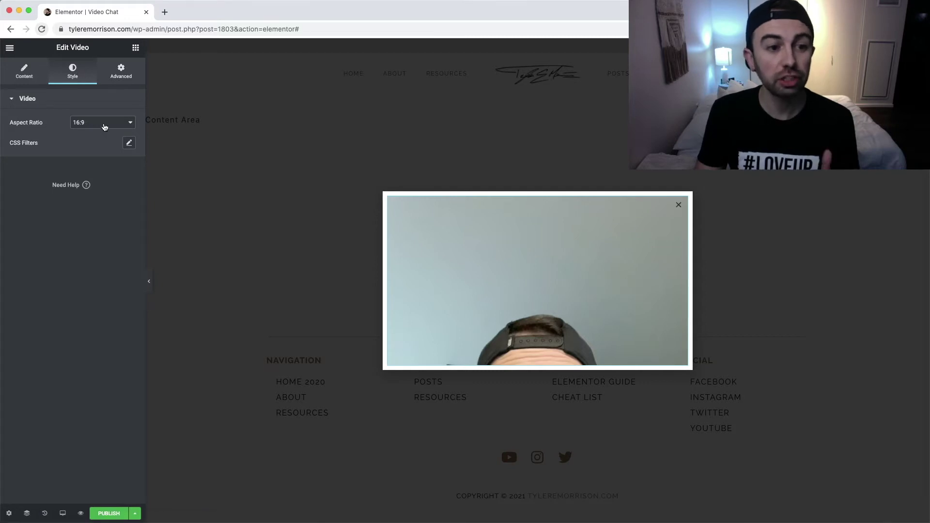
{"action": "left_click", "coordinate": [104, 127]}
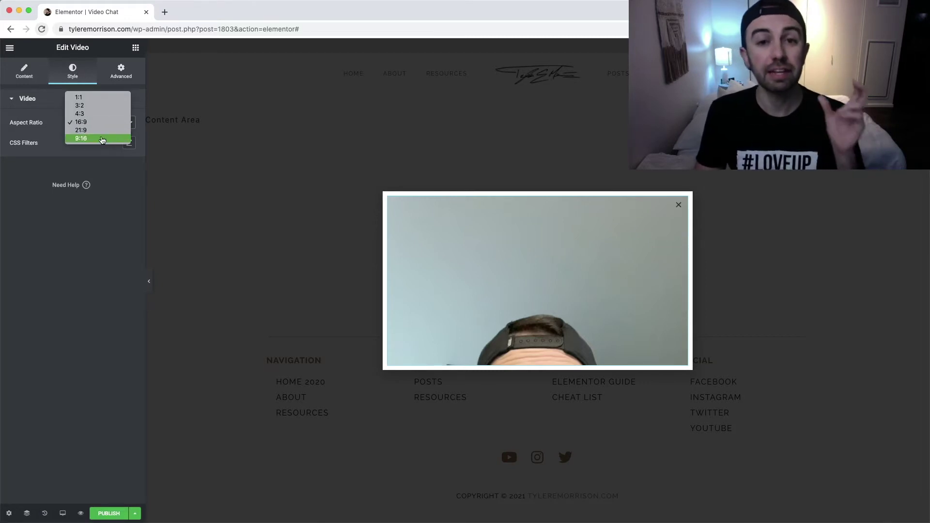
{"action": "left_click", "coordinate": [102, 139]}
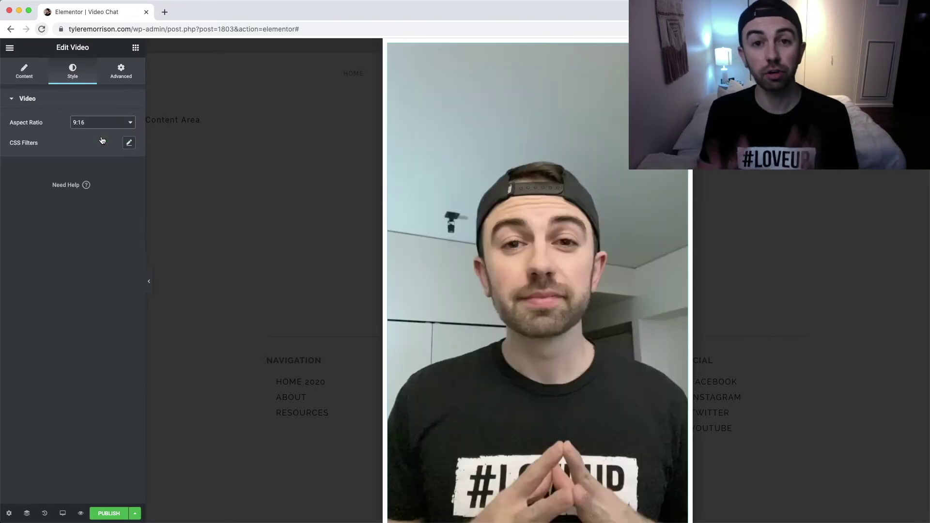
Step: Position the popup at the bottom right of the page through its layout settings
{"action": "key", "text": "Escape"}
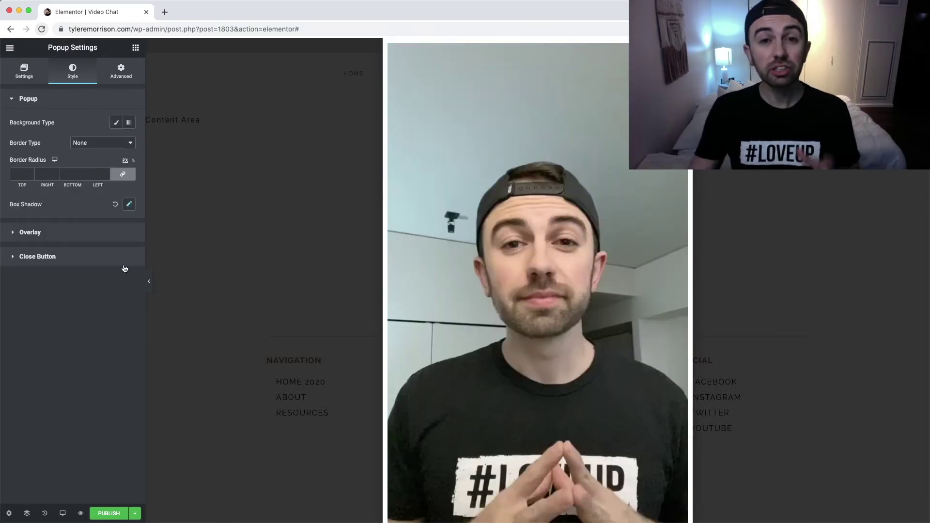
{"action": "left_click", "coordinate": [10, 514]}
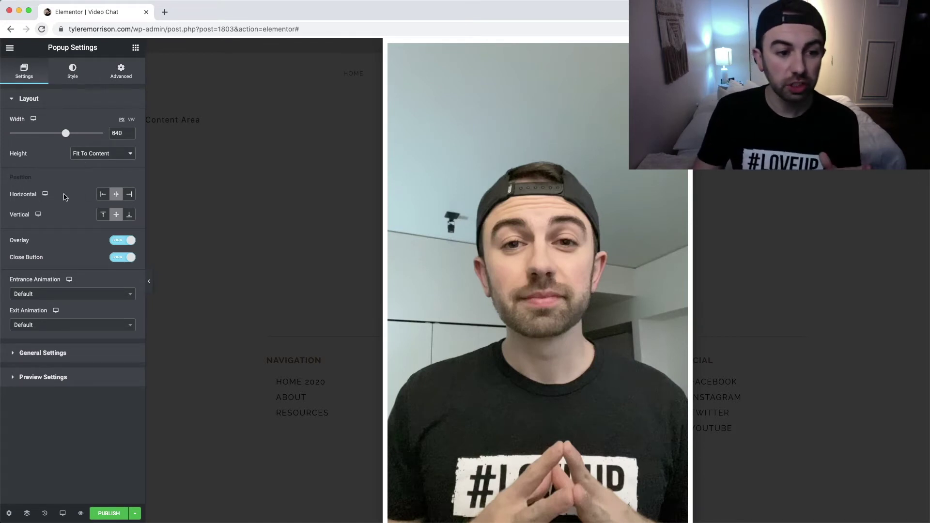
{"action": "left_click", "coordinate": [131, 199]}
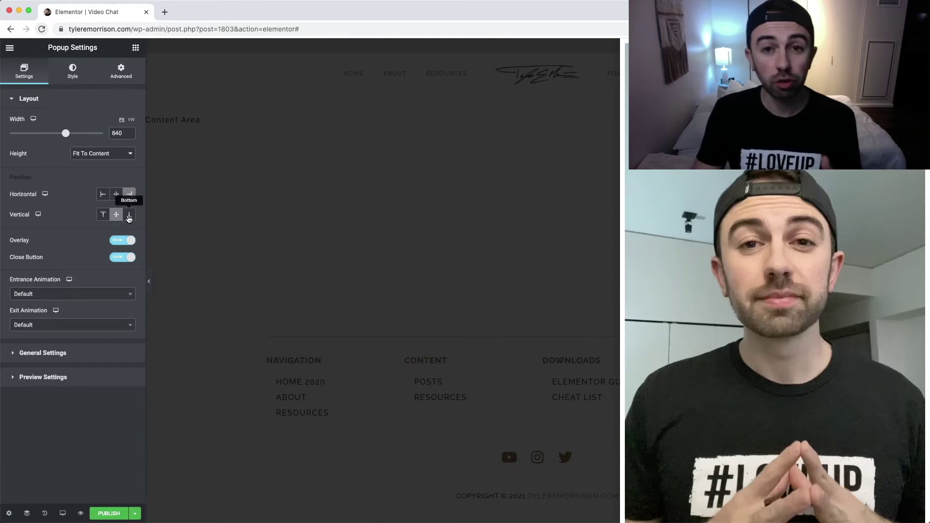
{"action": "left_click", "coordinate": [129, 219]}
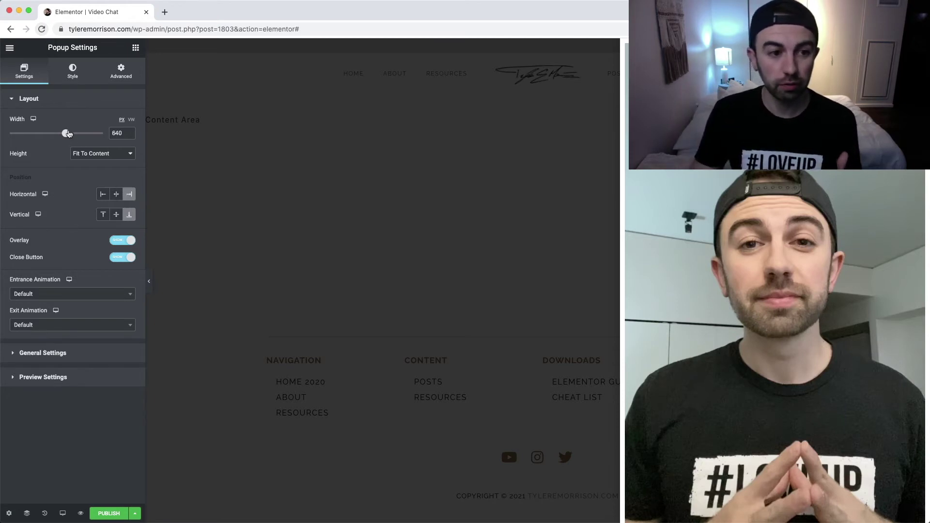
Step: Set the popup's width to 350 px and hide its overlay
{"action": "left_click_drag", "start_coordinate": [67, 135], "coordinate": [42, 135]}
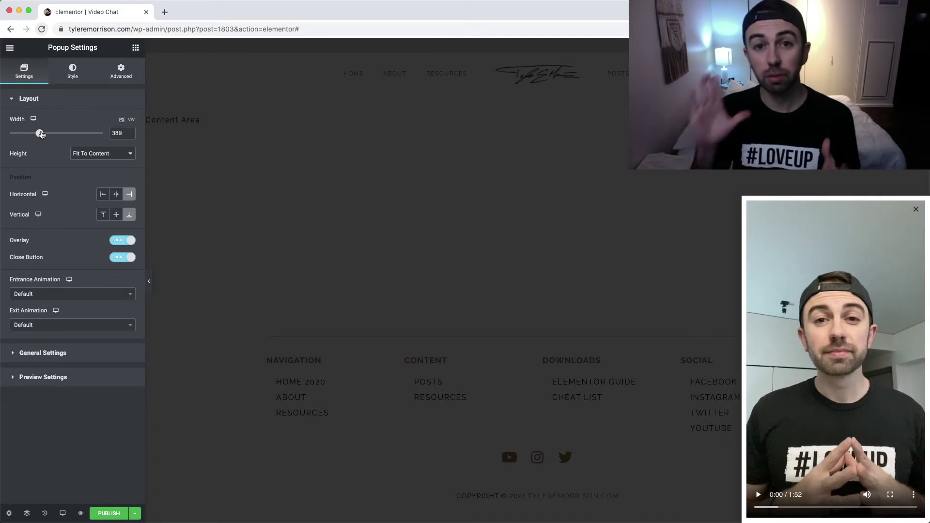
{"action": "left_click_drag", "start_coordinate": [42, 135], "coordinate": [37, 134]}
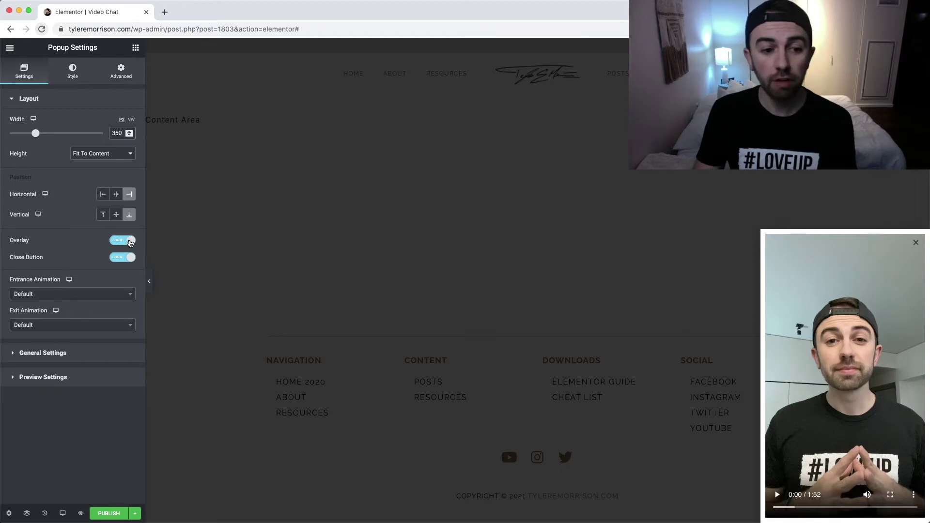
{"action": "left_click", "coordinate": [128, 242]}
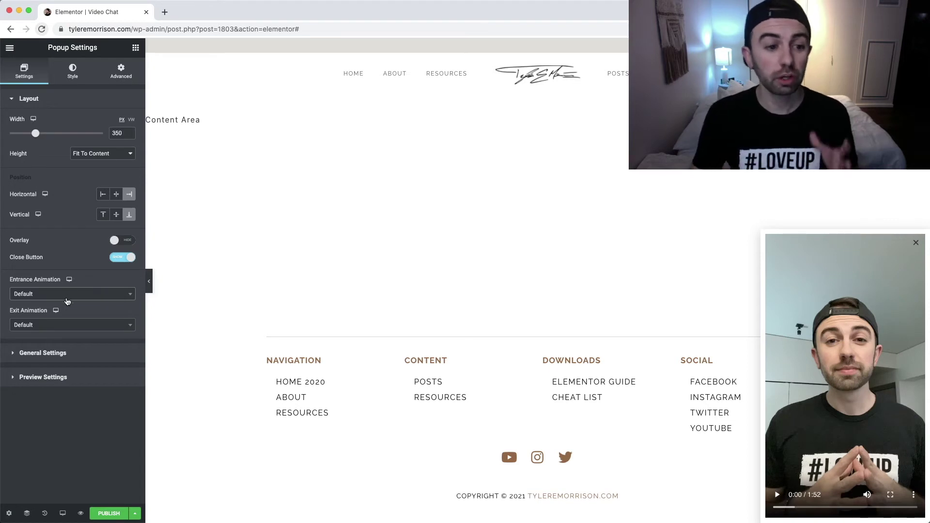
Step: Set the popup's entrance animation to Bounce In Up
{"action": "left_click", "coordinate": [67, 294]}
{"action": "scroll", "coordinate": [73, 323], "scroll_direction": "down", "scroll_amount": 8}
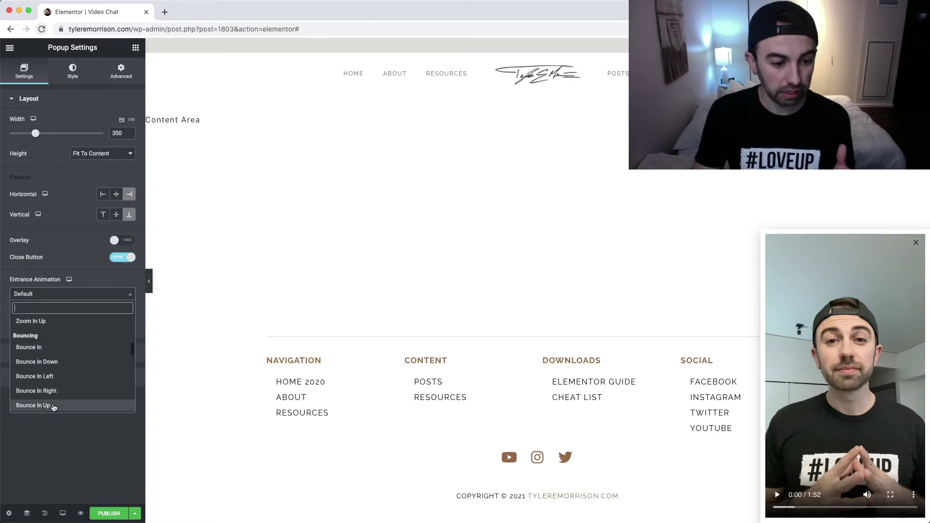
{"action": "left_click", "coordinate": [49, 405]}
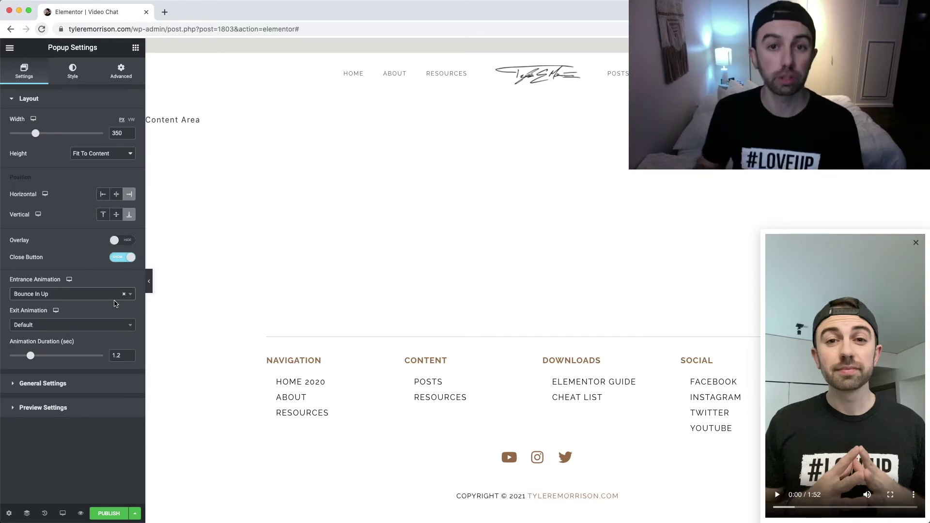
Step: Give the popup a classic background in the Primary global color, #000000
{"action": "left_click", "coordinate": [73, 76]}
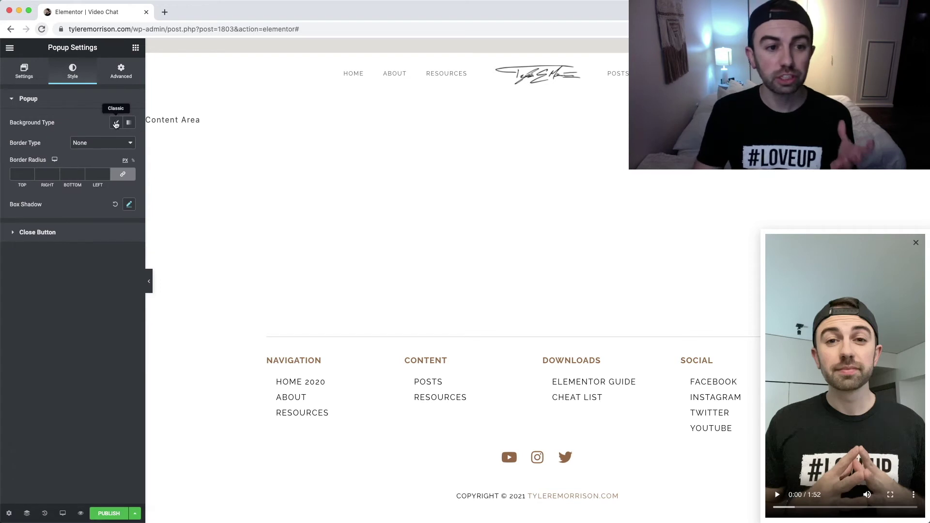
{"action": "left_click", "coordinate": [116, 124]}
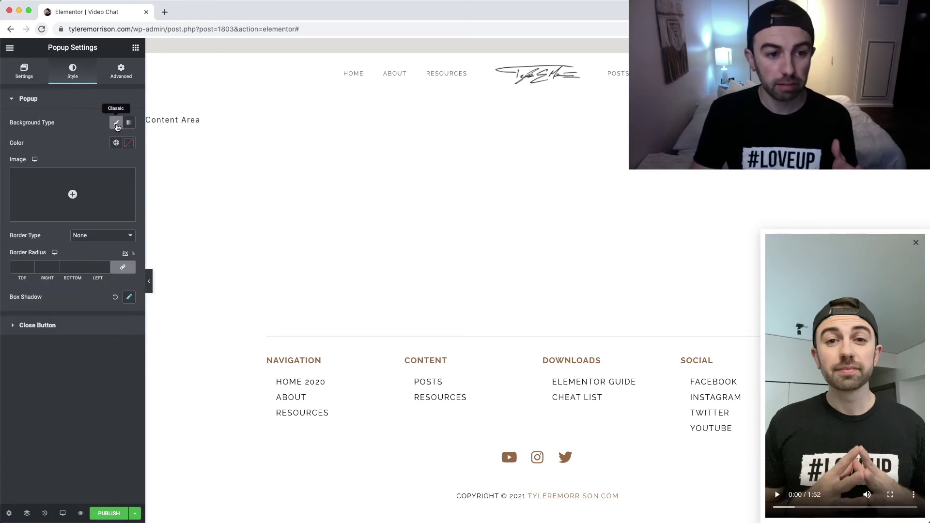
{"action": "left_click", "coordinate": [116, 143]}
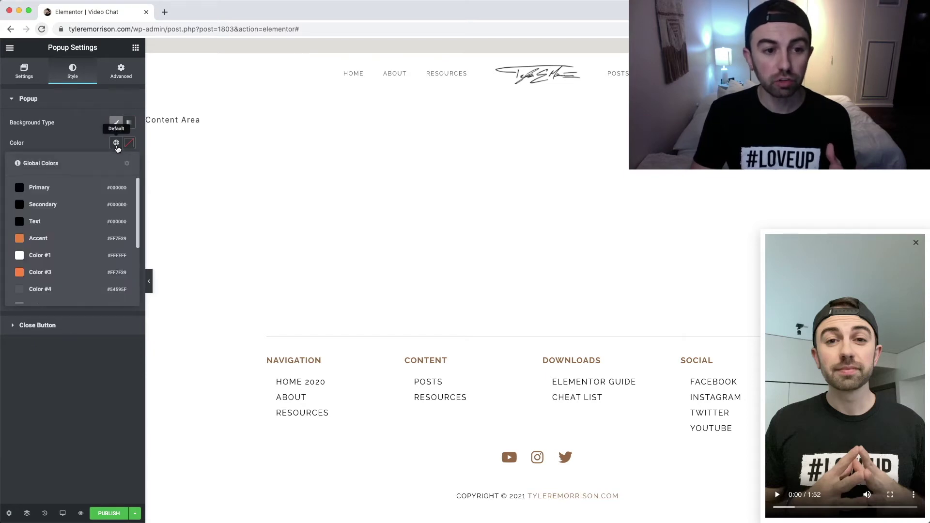
{"action": "left_click", "coordinate": [54, 189]}
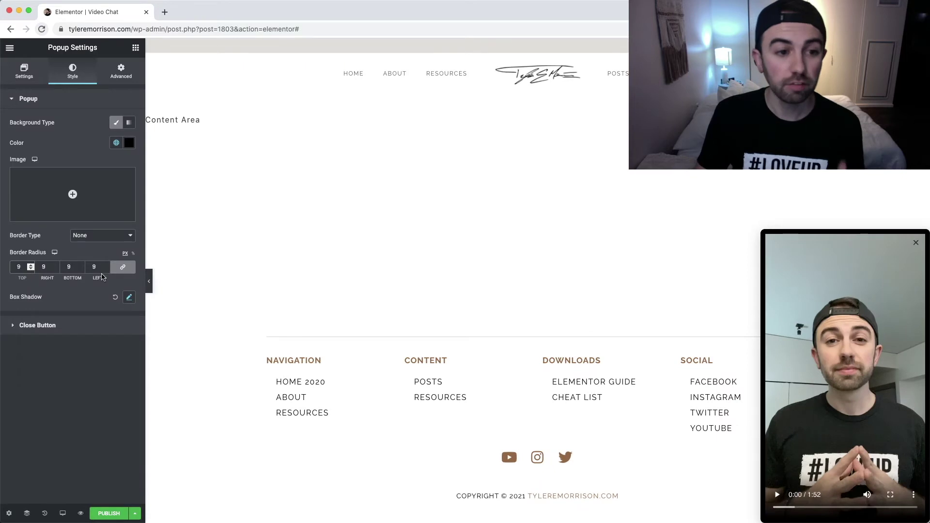
Step: Set the popup's border radius to 15 px on all corners and open the close button's style options
{"action": "left_click", "coordinate": [30, 265]}
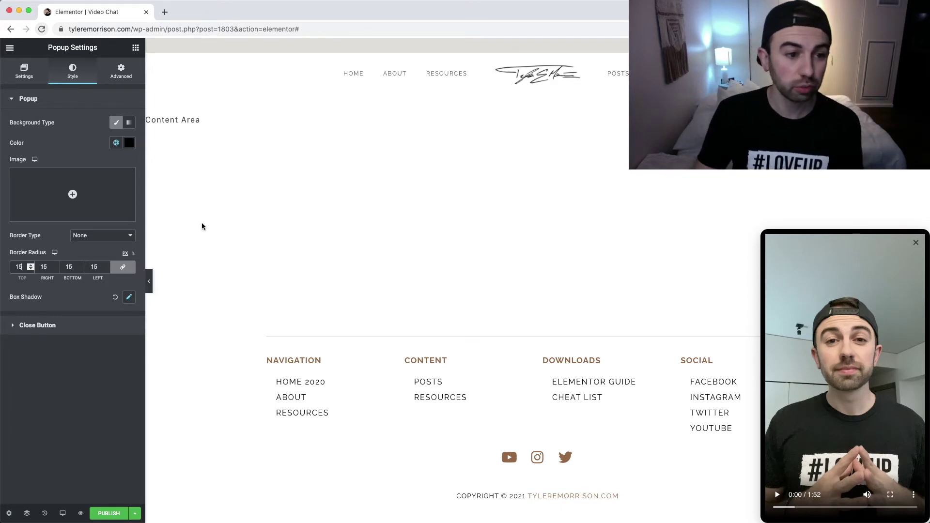
{"action": "left_click", "coordinate": [39, 326]}
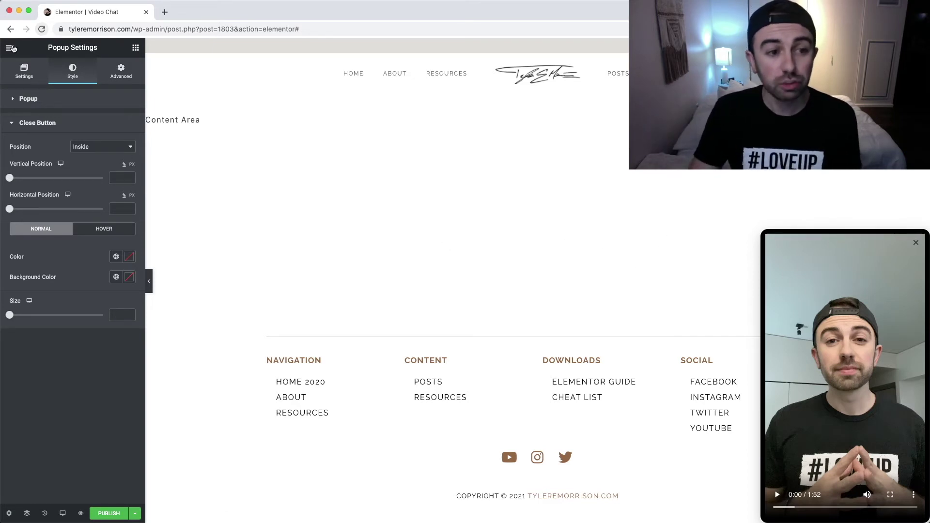
Step: Add a Button widget reading Get Elementor Pro below the video in the popup
{"action": "left_click", "coordinate": [15, 48]}
{"action": "left_click", "coordinate": [15, 48]}
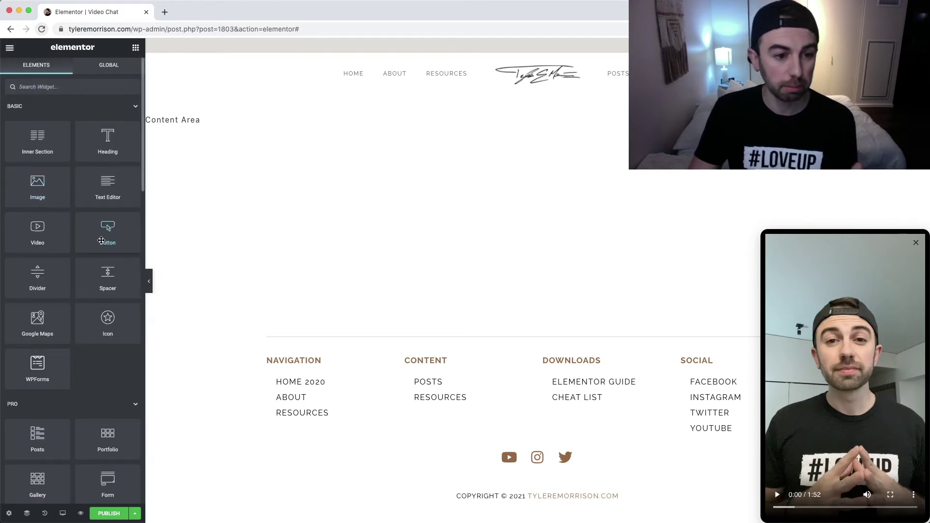
{"action": "left_click_drag", "start_coordinate": [101, 239], "coordinate": [832, 516]}
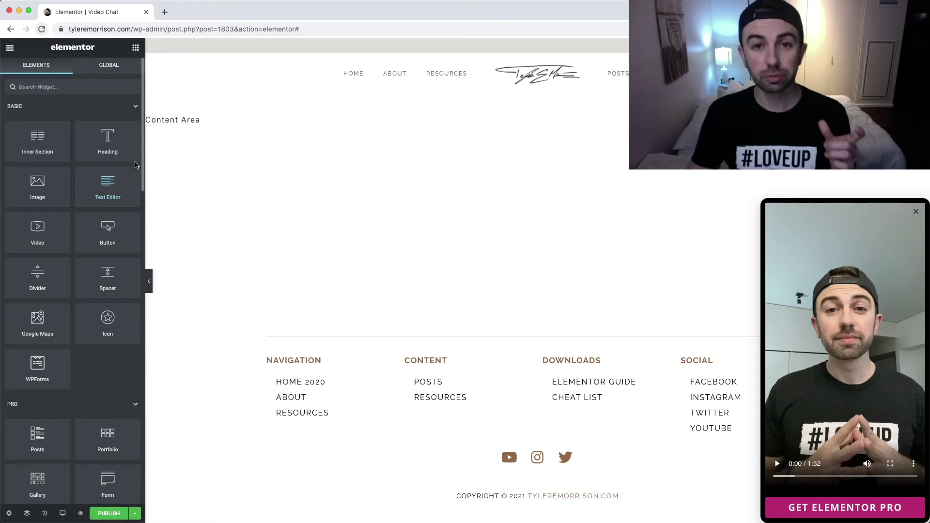
Step: Set the popup's padding to 7 px on all sides in its advanced settings
{"action": "left_click", "coordinate": [9, 513]}
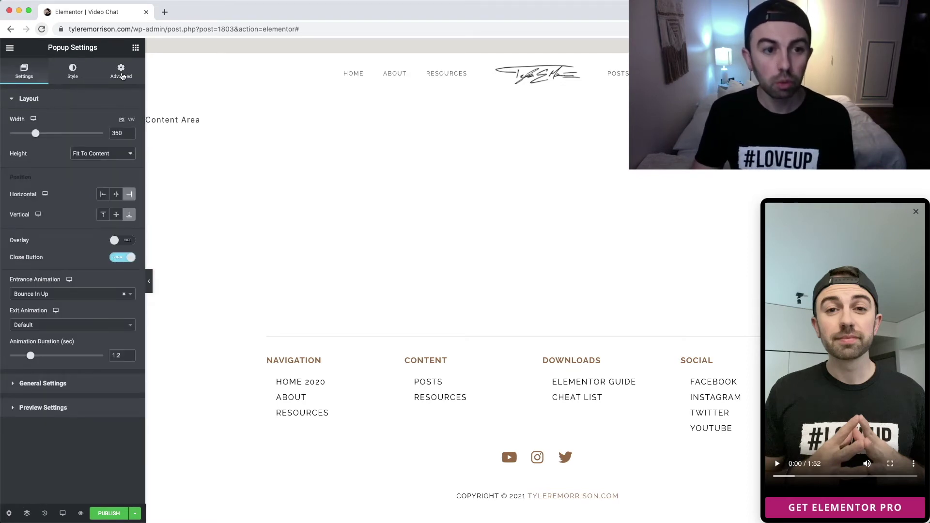
{"action": "left_click", "coordinate": [121, 76]}
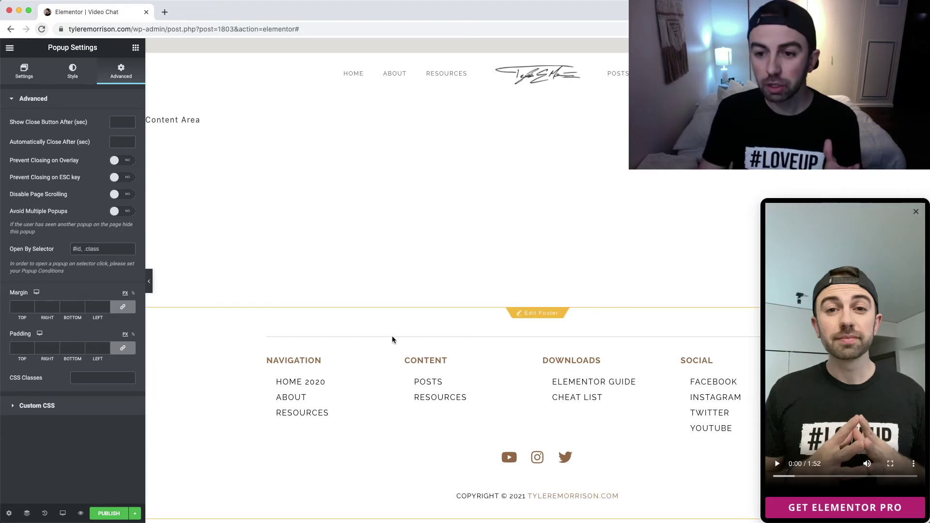
{"action": "left_click", "coordinate": [56, 348]}
{"action": "type", "text": "6"}
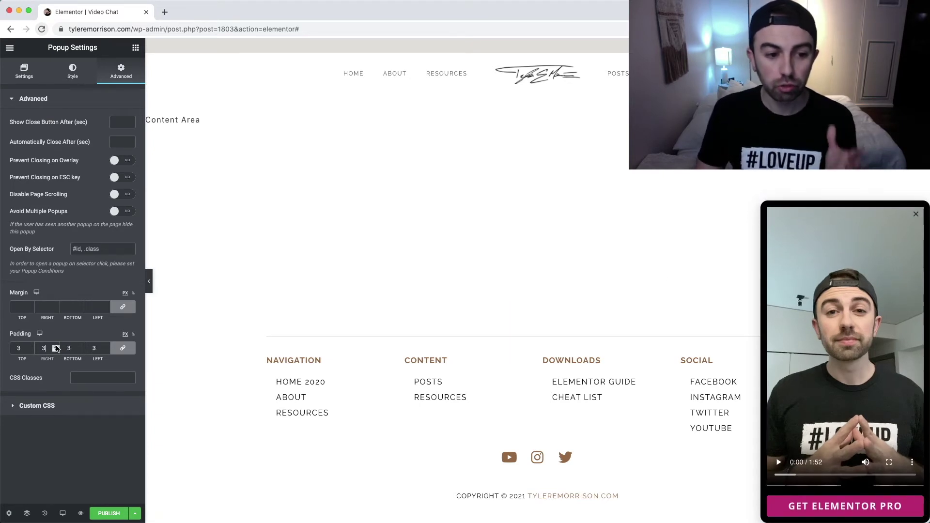
{"action": "left_click", "coordinate": [56, 347]}
{"action": "left_click", "coordinate": [56, 347]}
{"action": "left_click", "coordinate": [56, 350]}
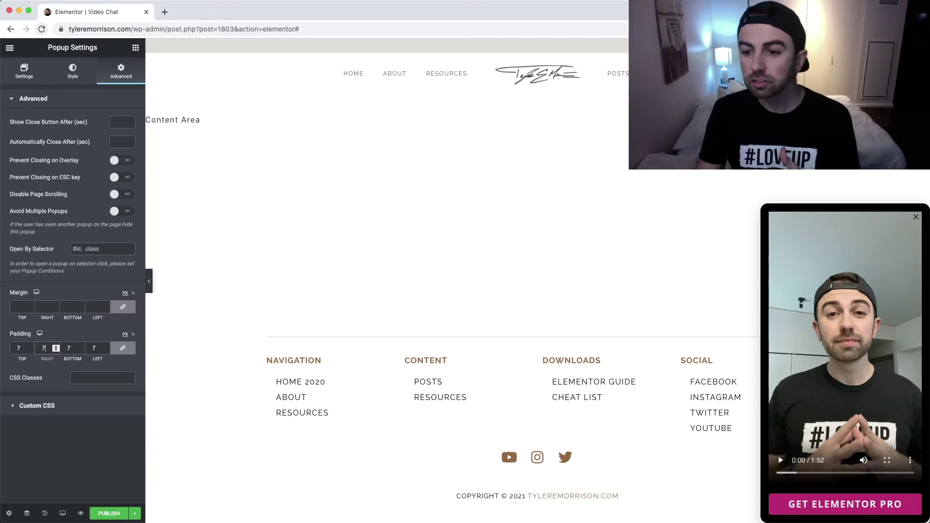
{"action": "left_click", "coordinate": [290, 263]}
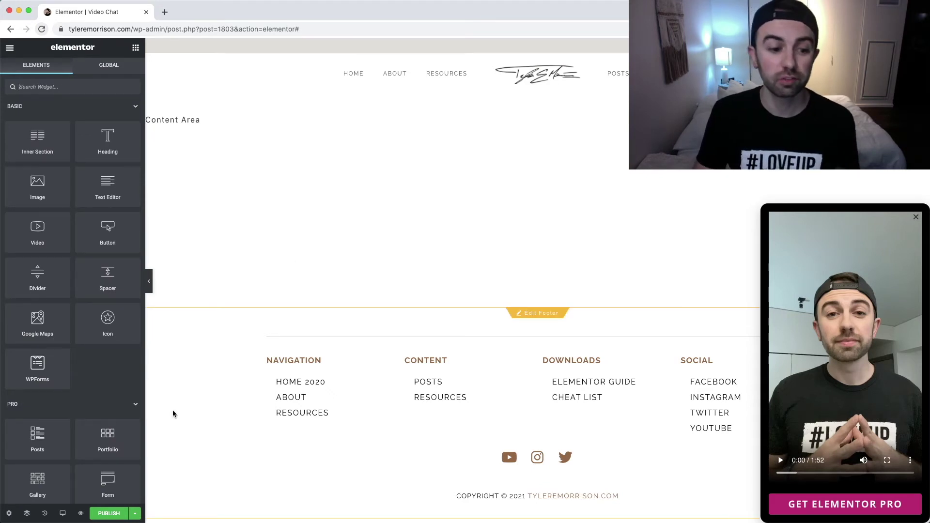
Step: Turn on autoplay for the popup's Video widget and test its playback
{"action": "left_click", "coordinate": [26, 513]}
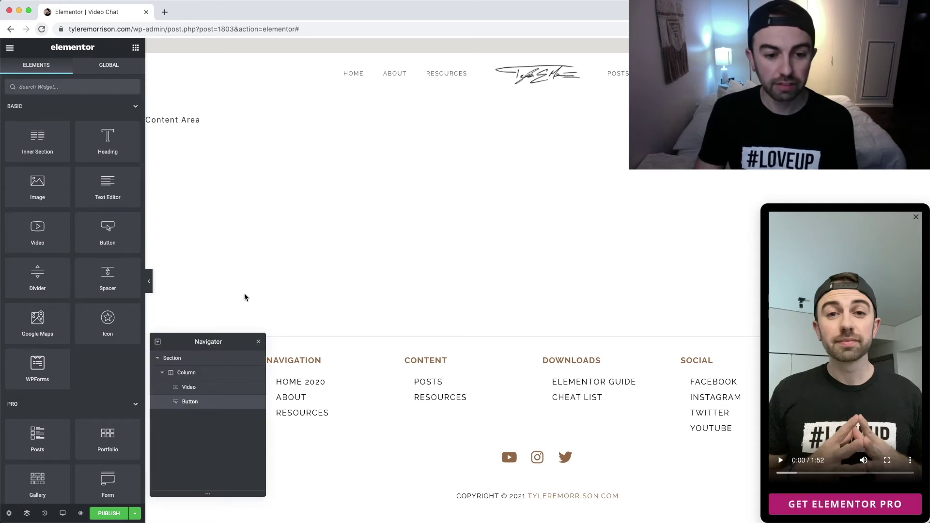
{"action": "left_click", "coordinate": [206, 389]}
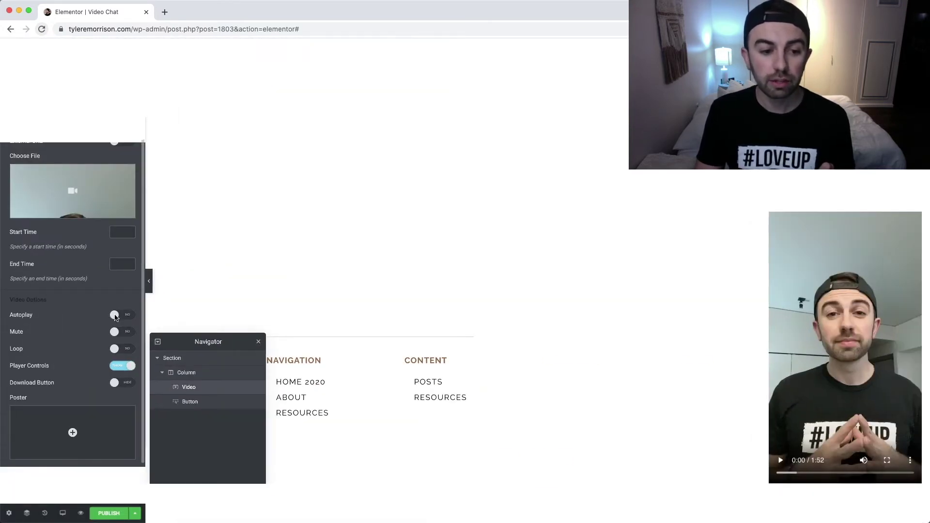
{"action": "left_click", "coordinate": [115, 316]}
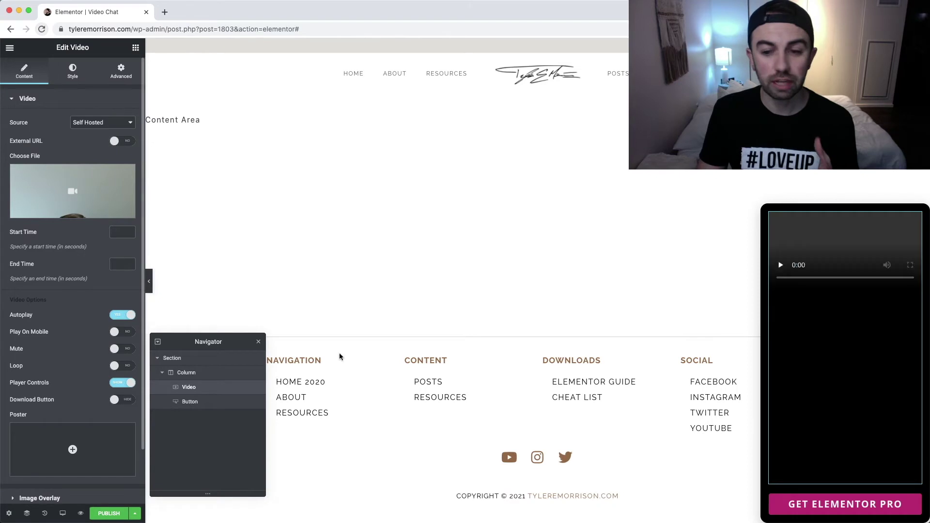
{"action": "left_click", "coordinate": [781, 461]}
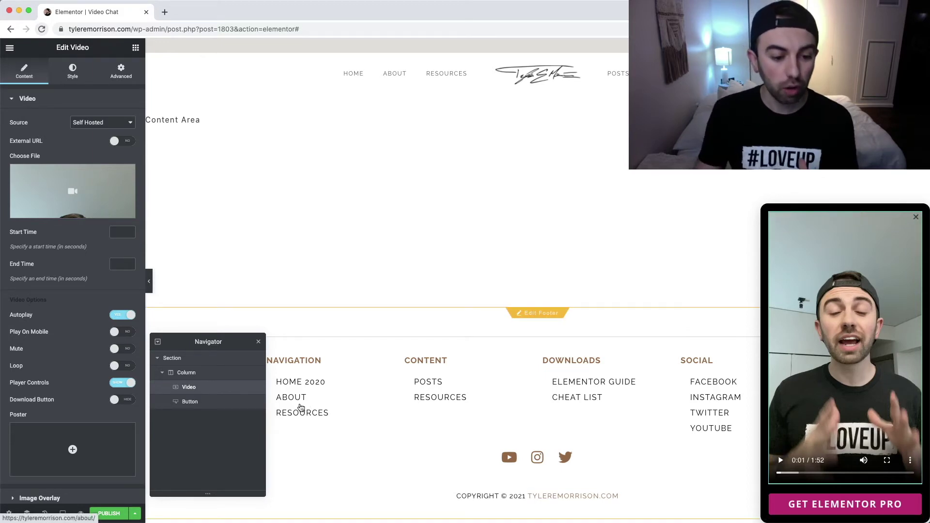
Step: Publish the popup without any display conditions, triggers or advanced rules
{"action": "left_click", "coordinate": [108, 513]}
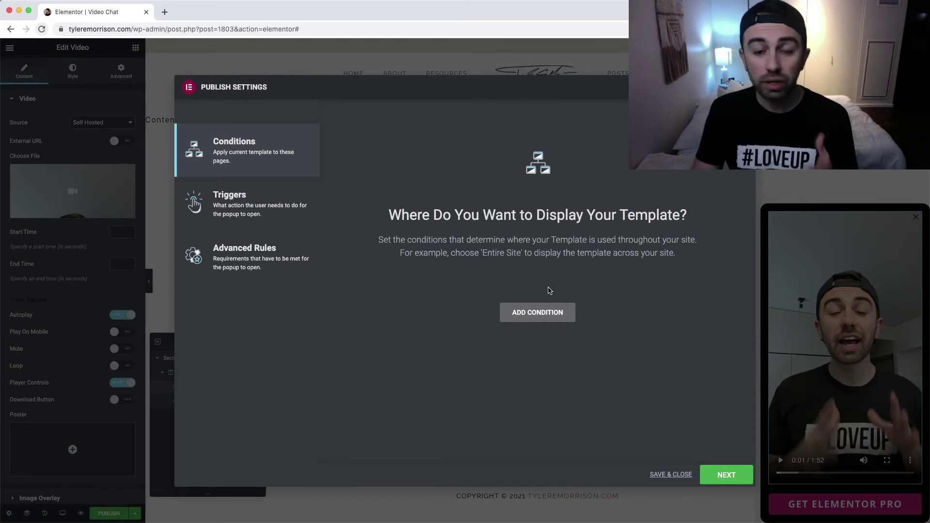
{"action": "left_click", "coordinate": [728, 477]}
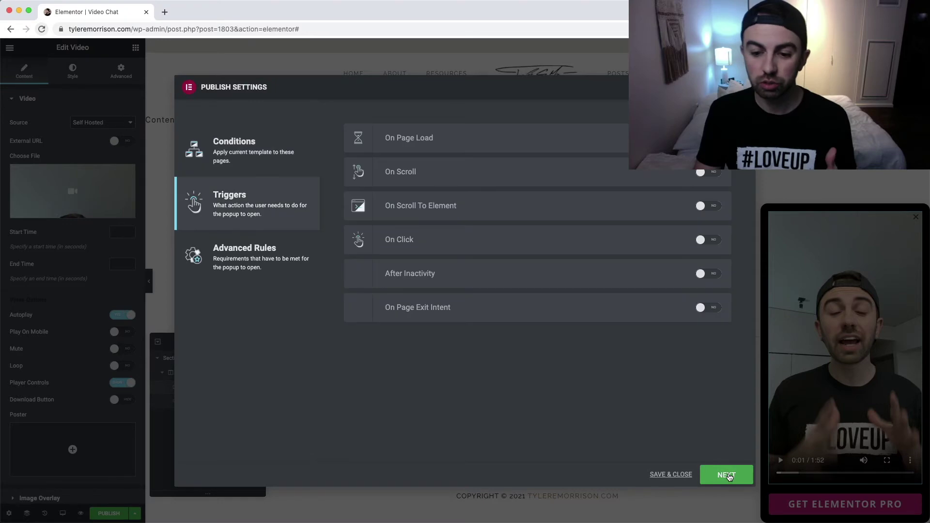
{"action": "left_click", "coordinate": [735, 477]}
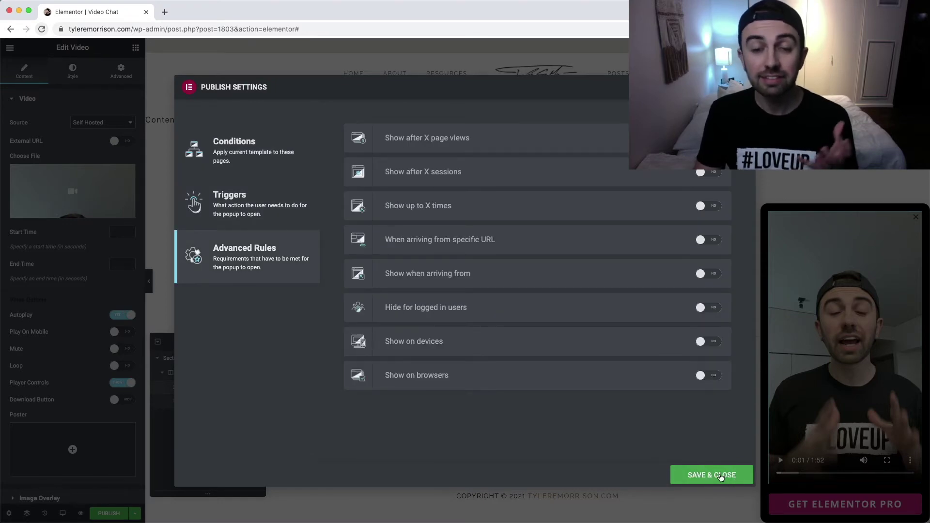
{"action": "left_click", "coordinate": [720, 477]}
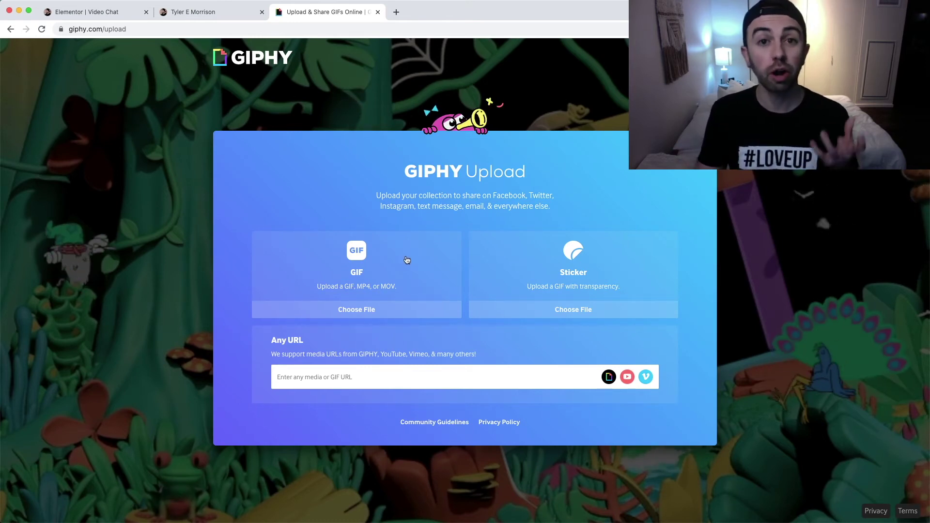
Step: Load square.mov from the Tutorial folder into GIPHY's GIF upload and trim it to an 8-second segment near the middle
{"action": "key", "text": "super+Tab"}
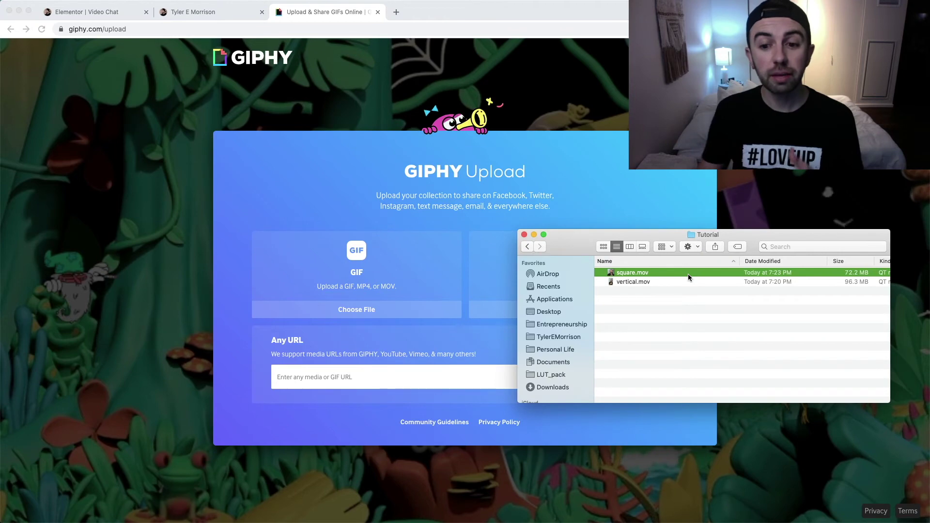
{"action": "left_click_drag", "start_coordinate": [685, 273], "coordinate": [405, 265]}
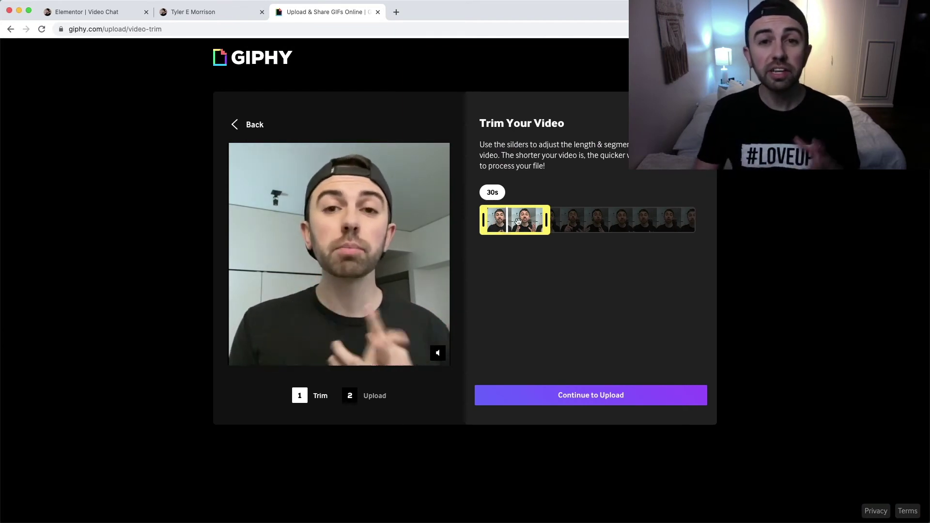
{"action": "left_click_drag", "start_coordinate": [518, 221], "coordinate": [573, 221]}
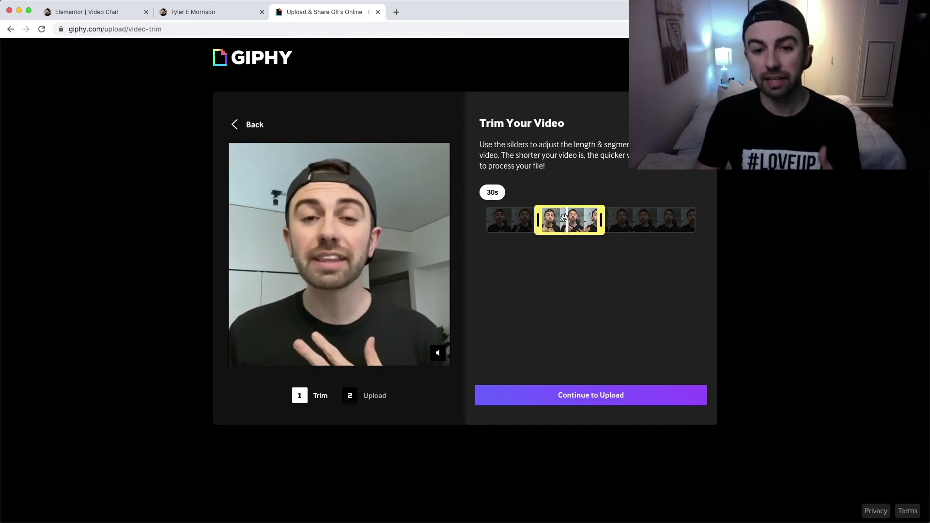
{"action": "mouse_move", "coordinate": [594, 216]}
{"action": "left_mouse_down"}
{"action": "mouse_move", "coordinate": [547, 220]}
{"action": "mouse_move", "coordinate": [583, 220]}
{"action": "left_mouse_up"}
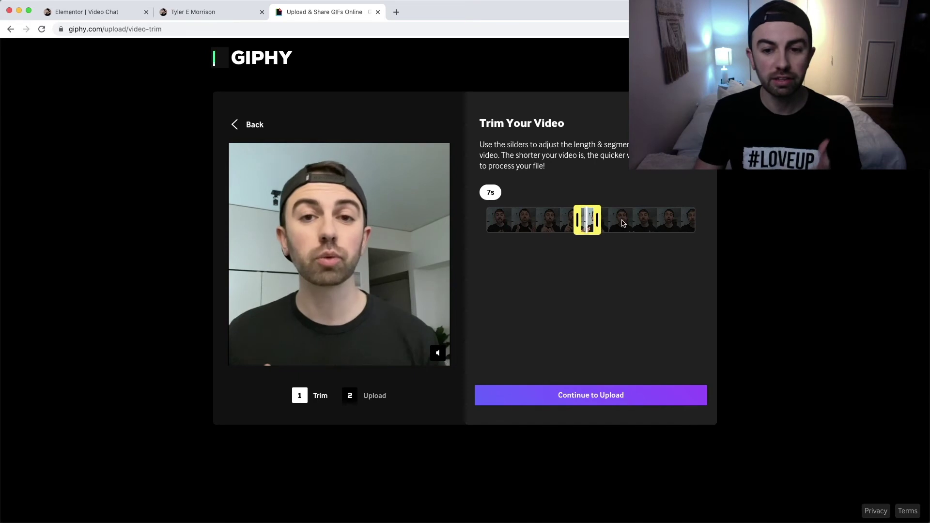
{"action": "left_click_drag", "start_coordinate": [598, 220], "coordinate": [596, 219]}
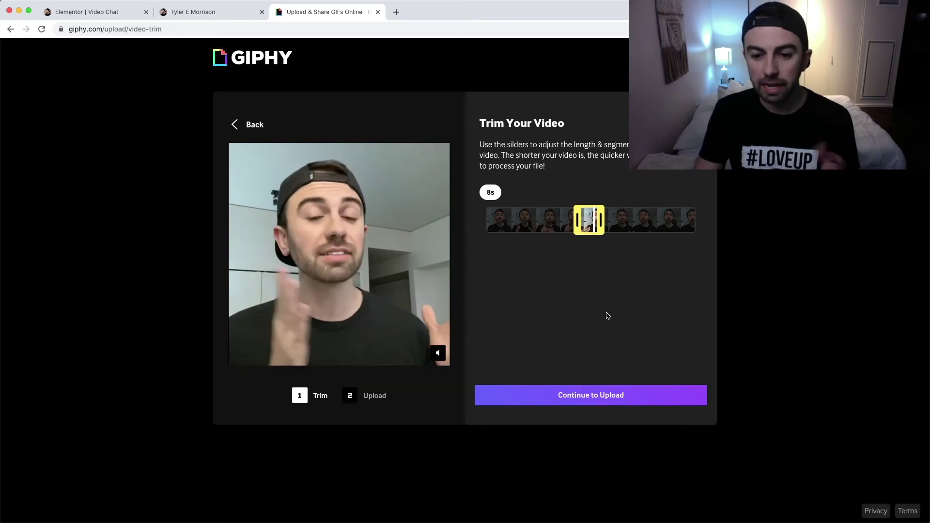
Step: Continue past trimming, set the GIF's visibility to Private and upload it to GIPHY
{"action": "left_click", "coordinate": [596, 395]}
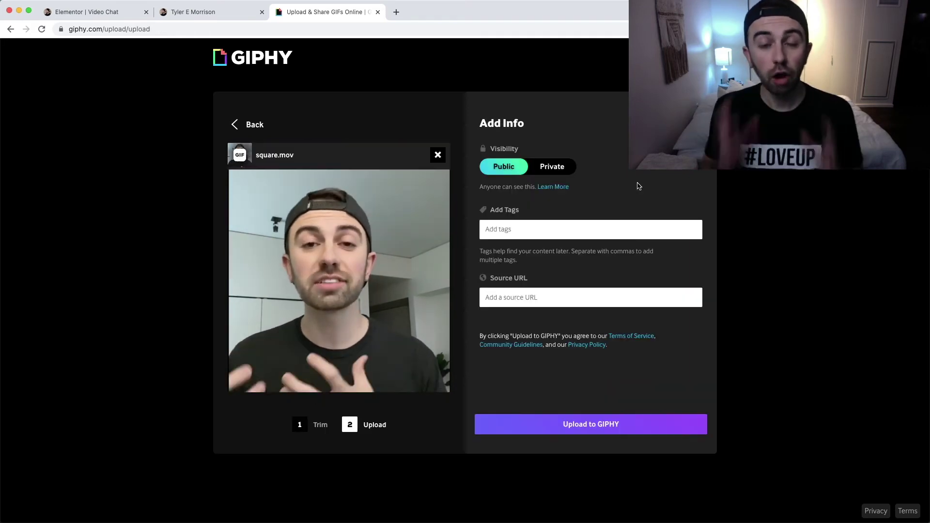
{"action": "left_click", "coordinate": [557, 170]}
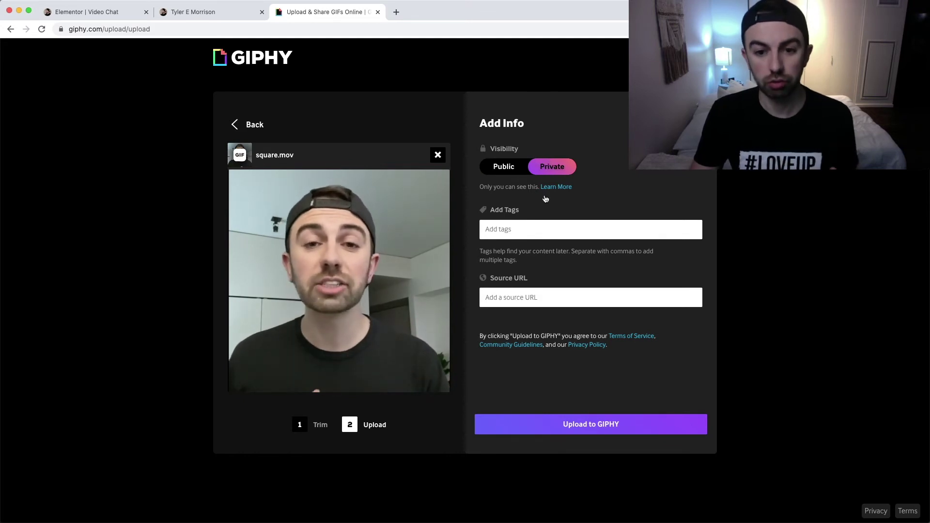
{"action": "left_click", "coordinate": [596, 424]}
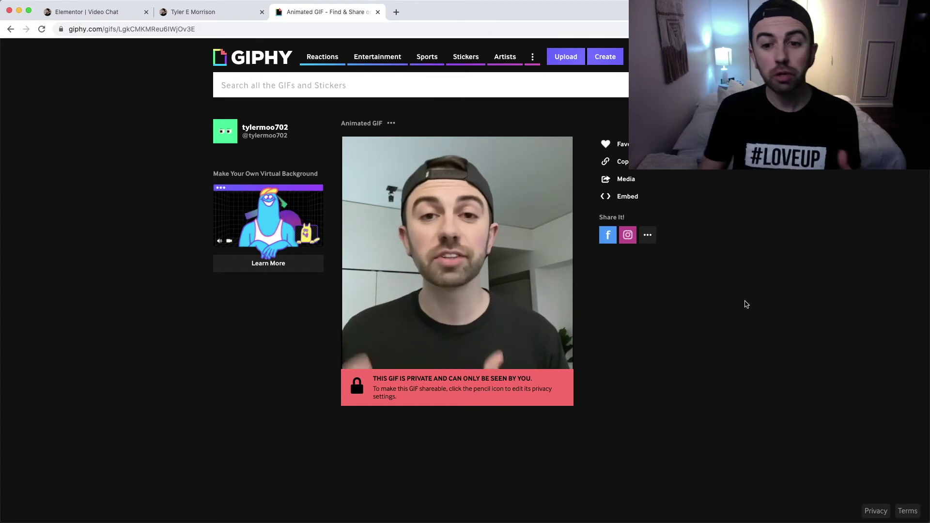
Step: Save the uploaded GIF to the Downloads folder as squareGIF in GIF image format
{"action": "mouse_move", "coordinate": [451, 244]}
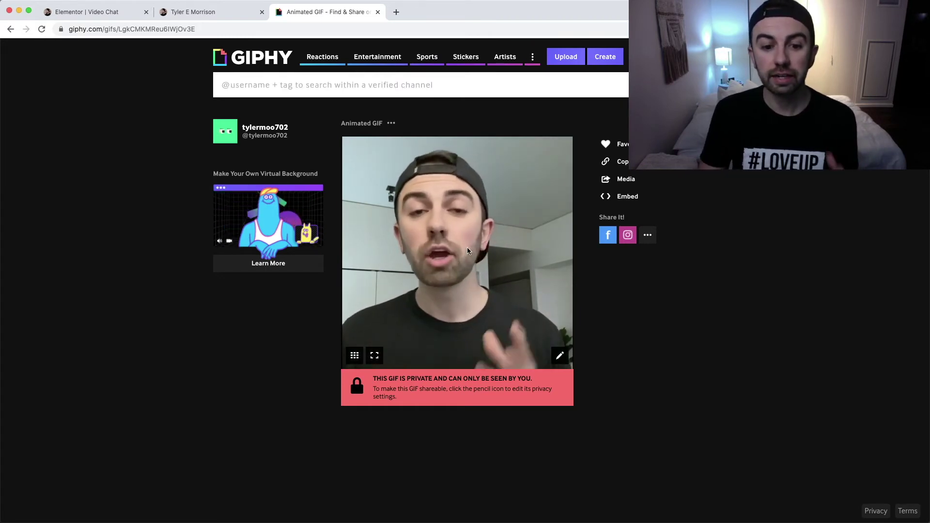
{"action": "right_click", "coordinate": [460, 247]}
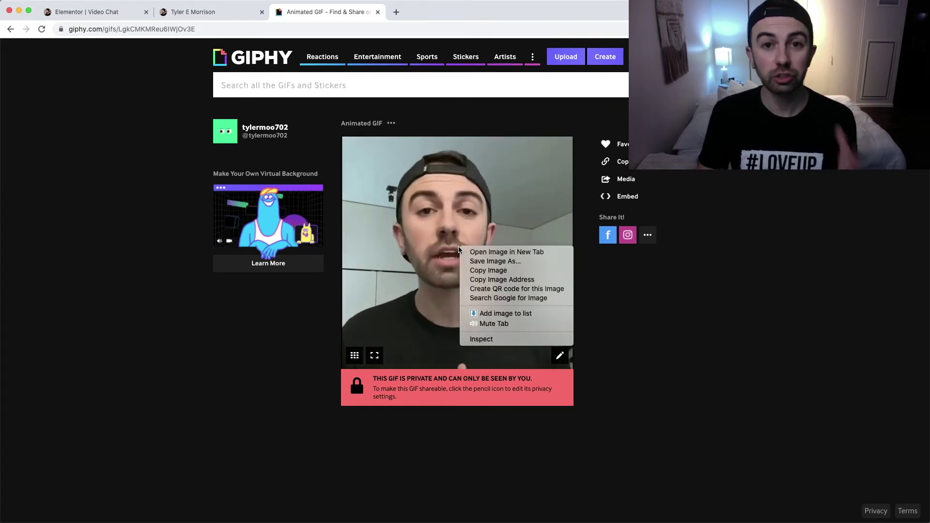
{"action": "left_click", "coordinate": [498, 263]}
{"action": "type", "text": "squareGIF"}
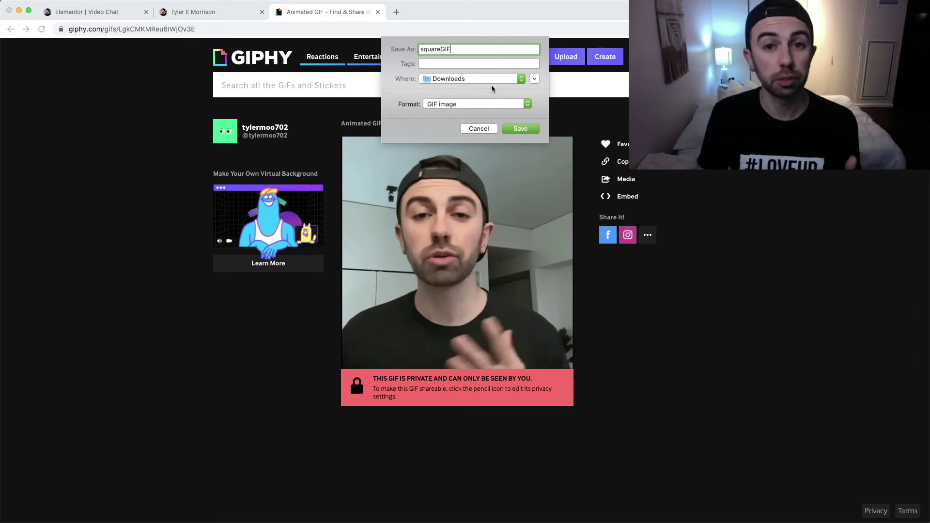
{"action": "key", "text": "Return"}
Step: Switch to the Resources page in Elementor and add an Image widget showing the square GIF below the affiliate links notice
{"action": "key", "text": "ctrl+shift+Tab"}
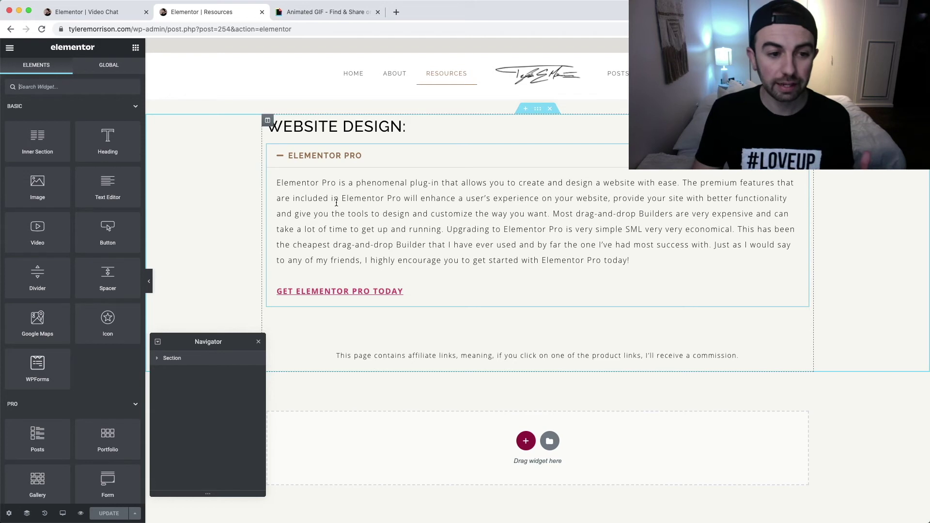
{"action": "scroll", "coordinate": [513, 205], "scroll_direction": "down", "scroll_amount": 5}
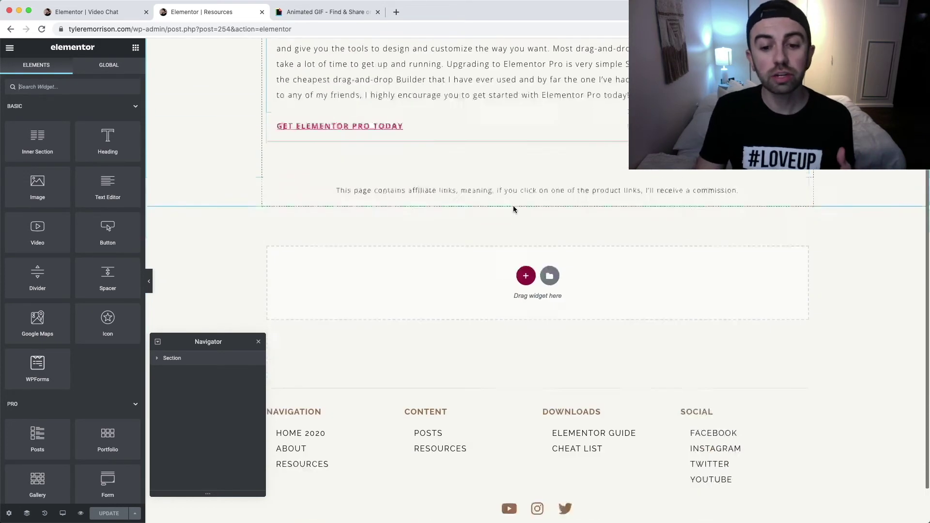
{"action": "left_click_drag", "start_coordinate": [39, 189], "coordinate": [574, 251]}
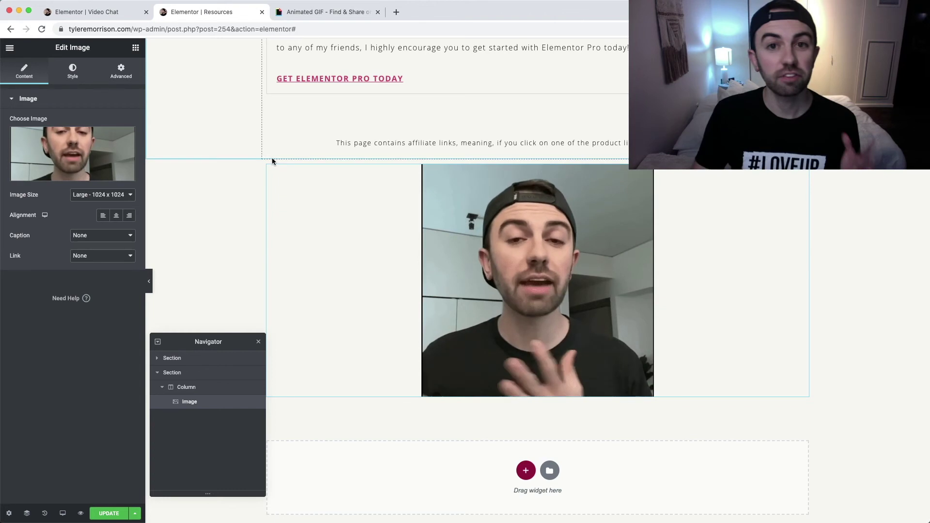
Step: Set the square GIF's link to Custom URL and fill it with the dynamic Popup action
{"action": "left_click", "coordinate": [99, 257]}
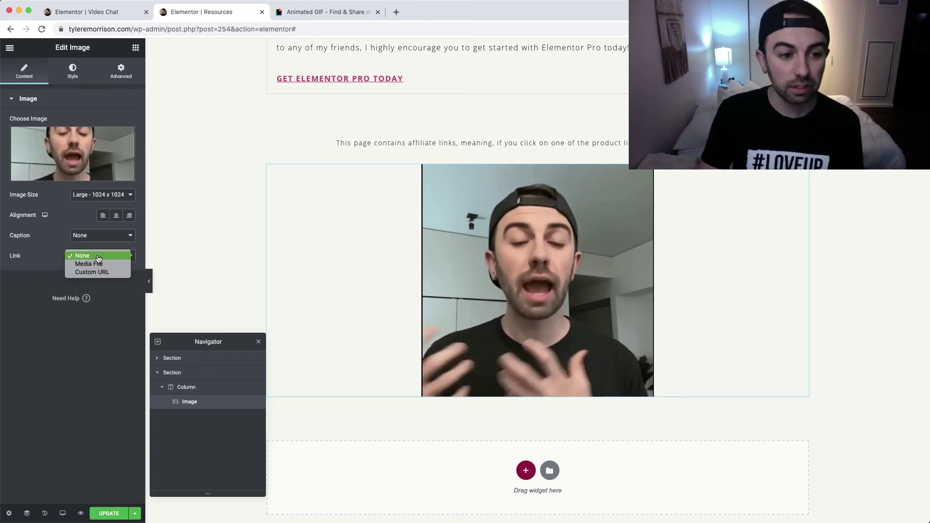
{"action": "left_click", "coordinate": [100, 271]}
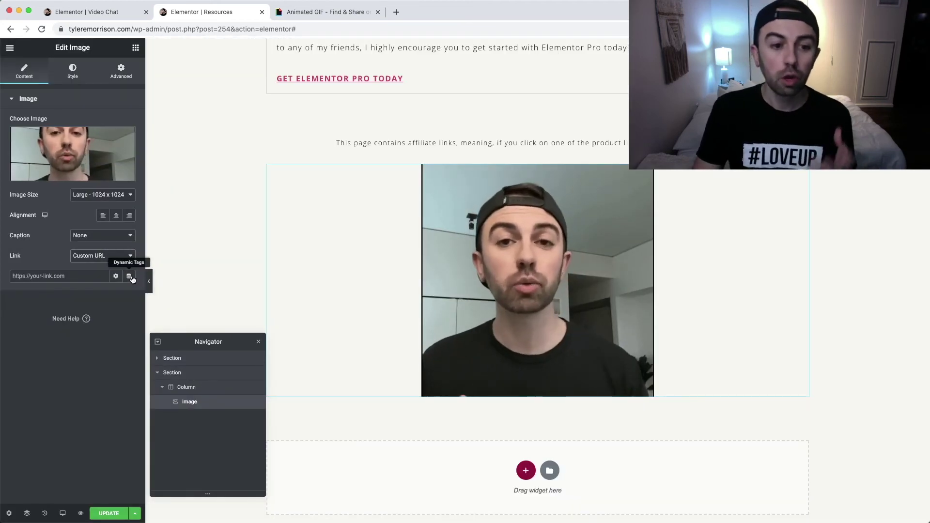
{"action": "left_click", "coordinate": [130, 276]}
{"action": "scroll", "coordinate": [80, 314], "scroll_direction": "down", "scroll_amount": 3}
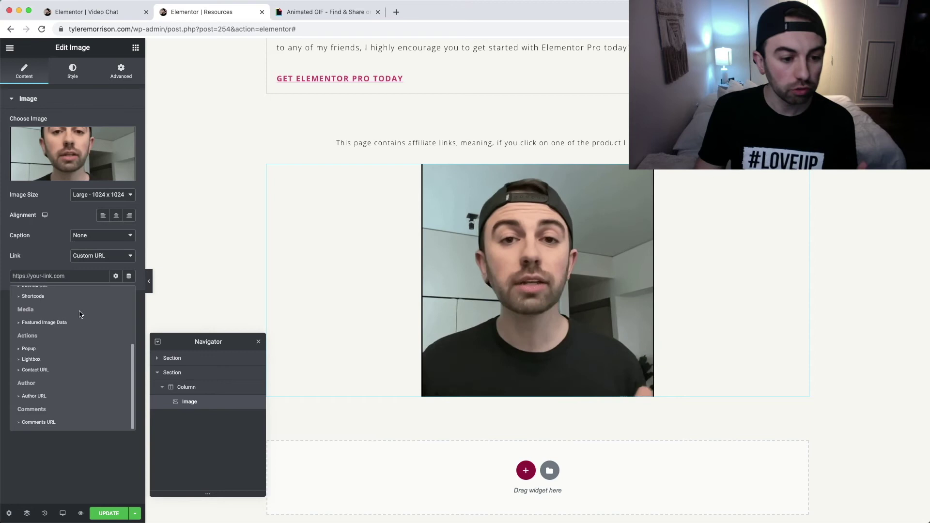
{"action": "left_click", "coordinate": [40, 349]}
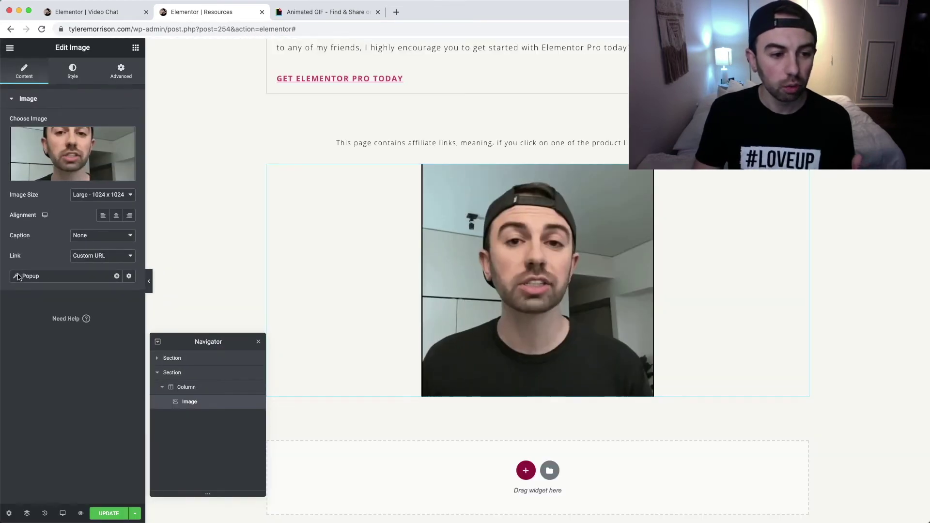
Step: Configure the GIF's popup link with the Open Popup action targeting the Video Chat template
{"action": "left_click", "coordinate": [46, 281]}
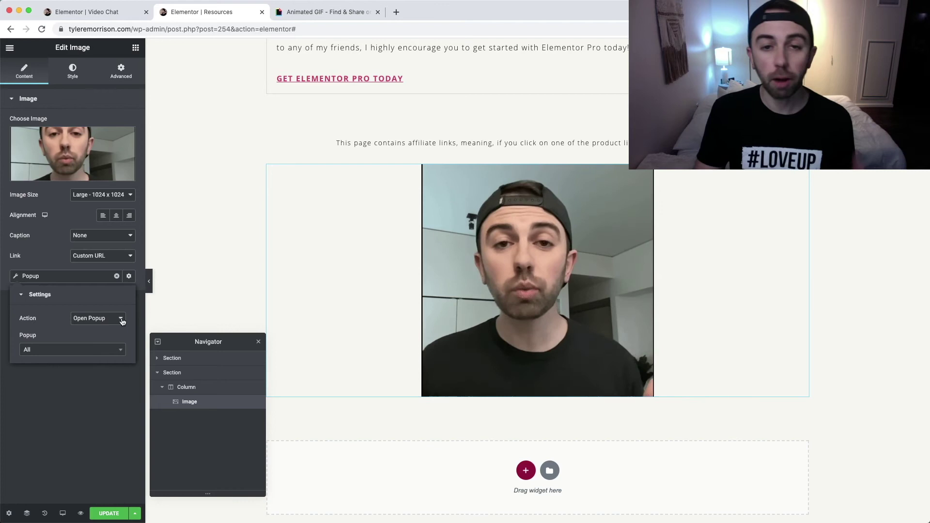
{"action": "left_click", "coordinate": [70, 353]}
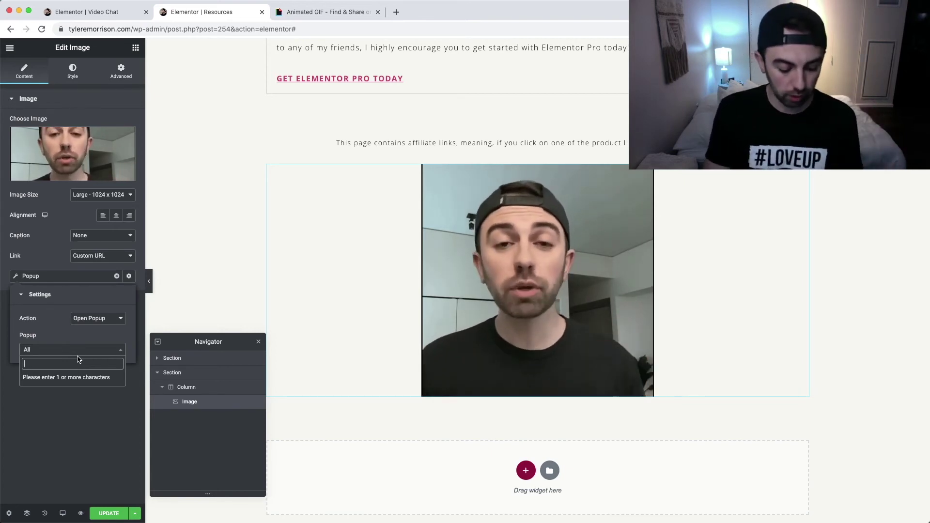
{"action": "type", "text": "vi"}
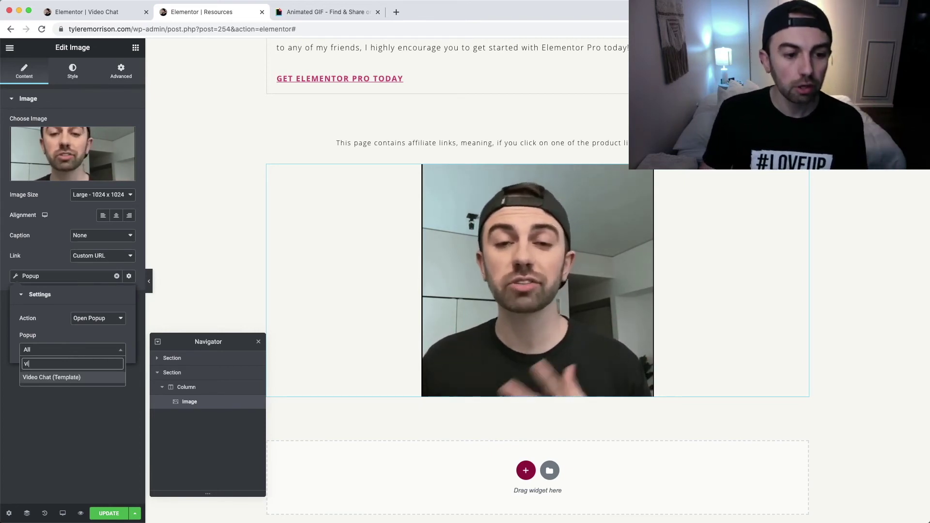
{"action": "left_click", "coordinate": [66, 378]}
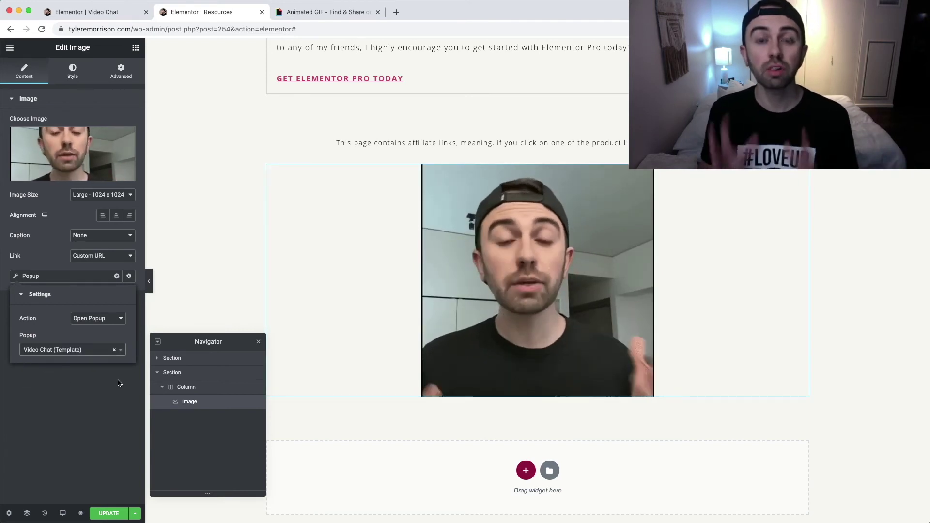
{"action": "left_click", "coordinate": [120, 383]}
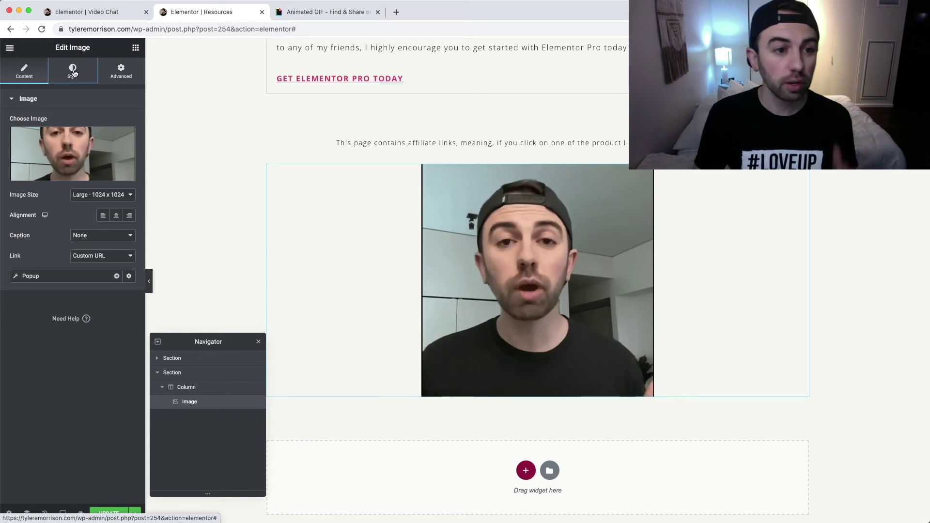
Step: Set the GIF image's style width to 150 px
{"action": "left_click", "coordinate": [73, 73]}
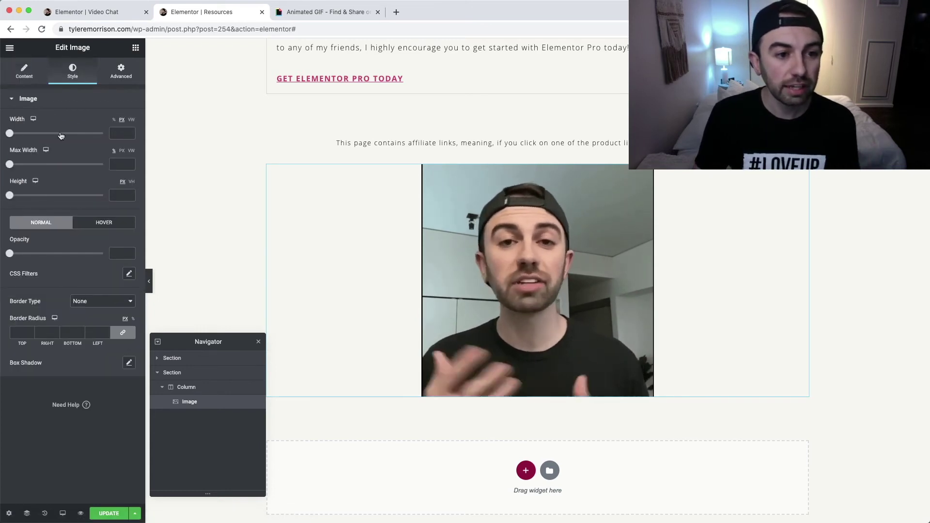
{"action": "left_click", "coordinate": [121, 134]}
{"action": "type", "text": "150"}
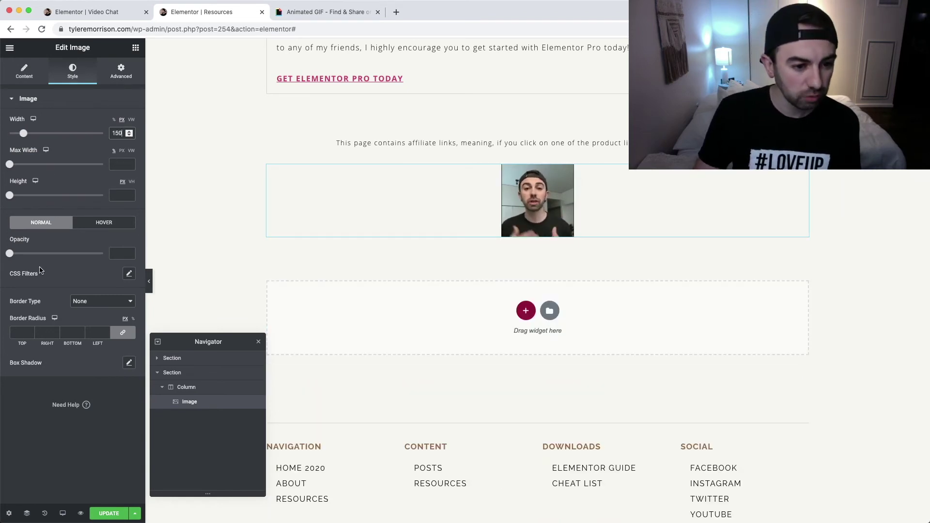
Step: Give the GIF image a solid border 5 px wide on all sides in the black global color
{"action": "left_click", "coordinate": [92, 305]}
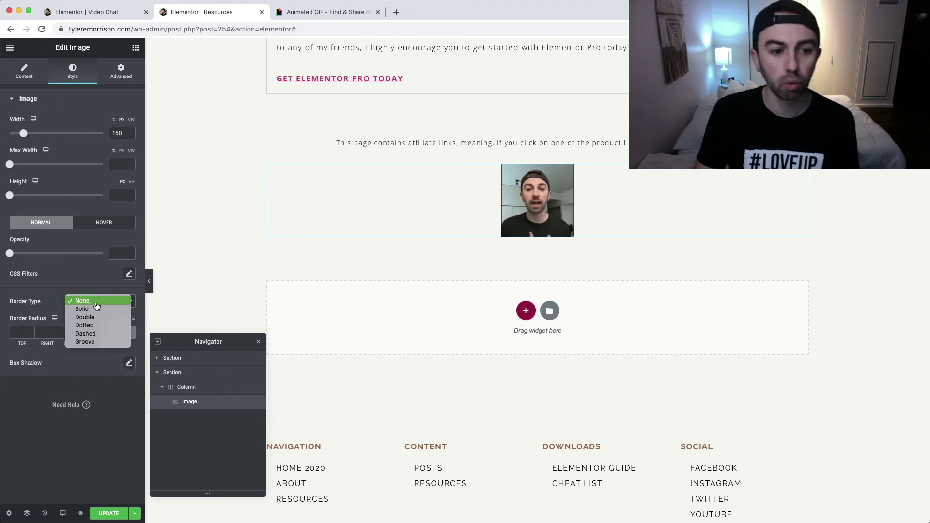
{"action": "left_click", "coordinate": [97, 310]}
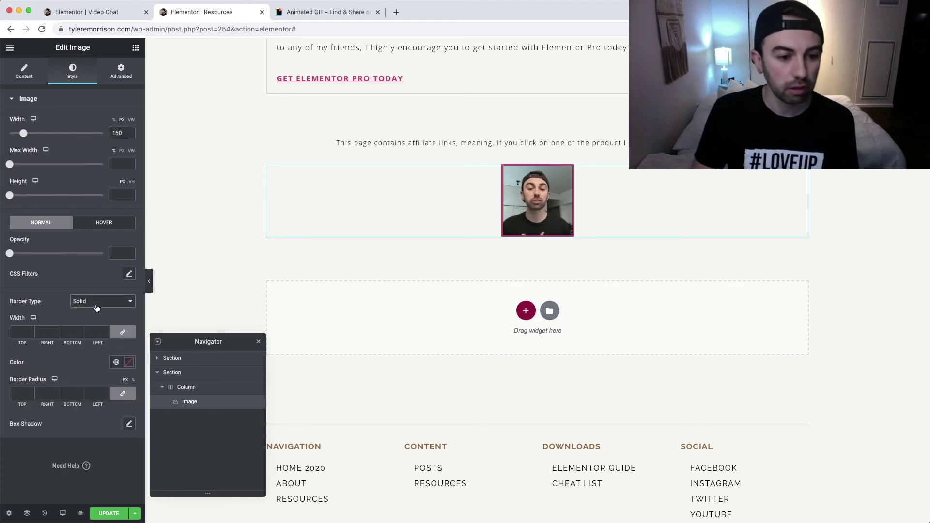
{"action": "left_click", "coordinate": [31, 330]}
{"action": "left_click", "coordinate": [31, 331]}
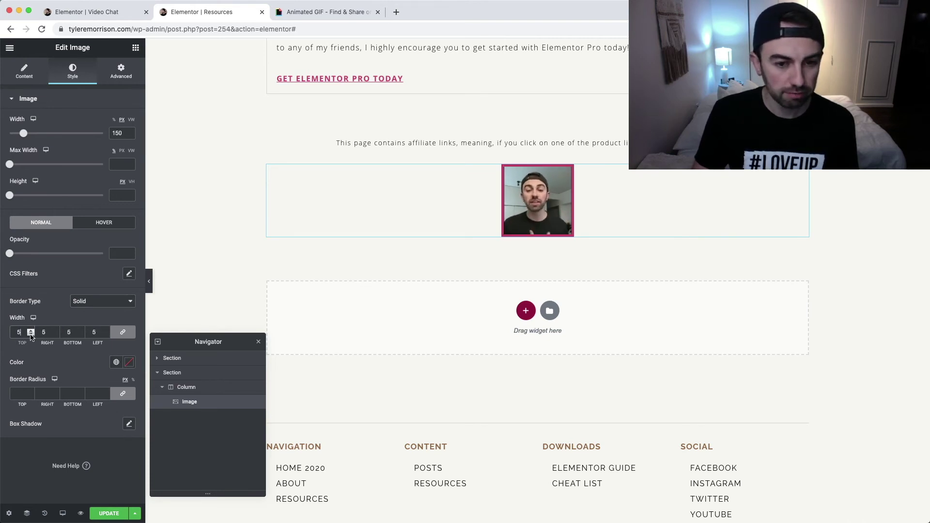
{"action": "left_click", "coordinate": [116, 362]}
{"action": "left_click", "coordinate": [35, 241]}
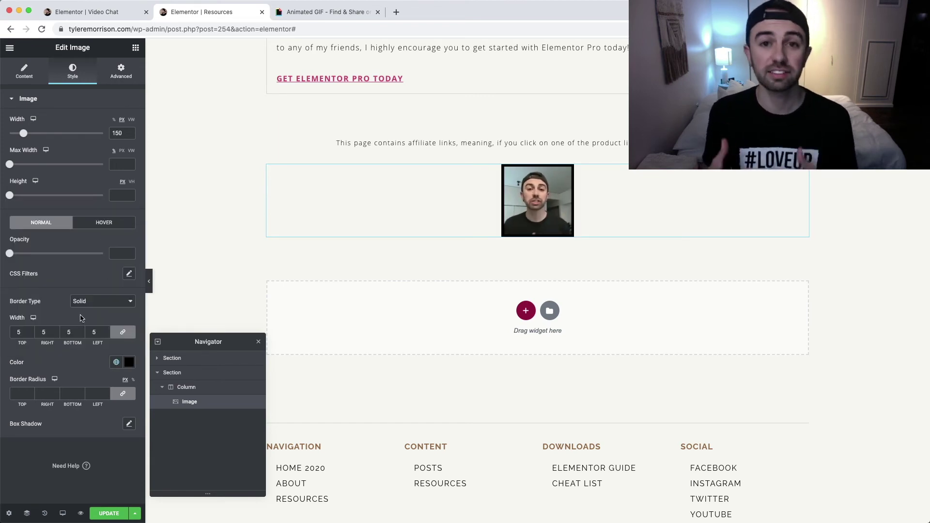
Step: Round the GIF image into a circle with a 75 px border radius and thicken its border to 8 px
{"action": "left_click", "coordinate": [30, 393]}
{"action": "type", "text": "1"}
{"action": "key", "text": "Up"}
{"action": "key", "text": "Up"}
{"action": "key", "text": "Up"}
{"action": "key", "text": "Up"}
{"action": "key", "text": "Up"}
{"action": "key", "text": "Up"}
{"action": "key", "text": "Up"}
{"action": "key", "text": "Up"}
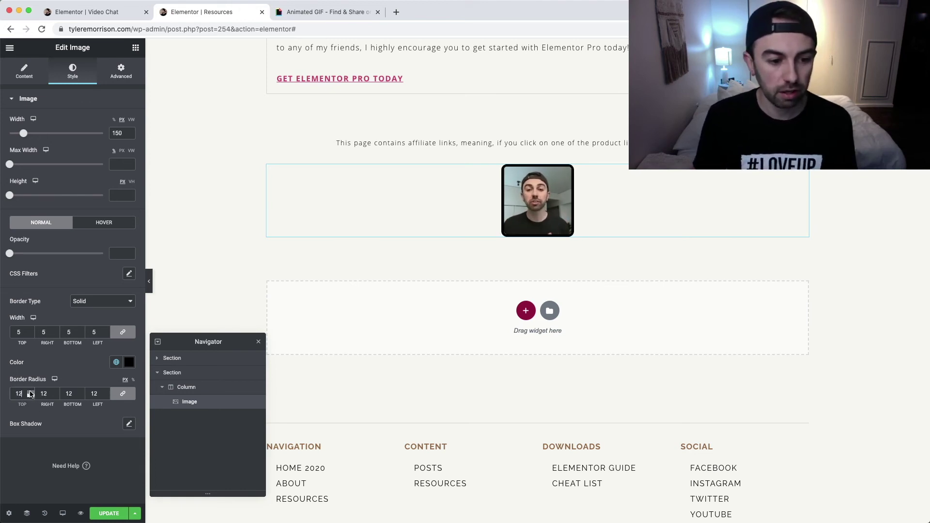
{"action": "key", "text": "Up"}
{"action": "key", "text": "Up"}
{"action": "key", "text": "Up"}
{"action": "key", "text": "Up"}
{"action": "key", "text": "Up"}
{"action": "key", "text": "Up"}
{"action": "key", "text": "Up"}
{"action": "key", "text": "Up"}
{"action": "key", "text": "Up"}
{"action": "key", "text": "Up"}
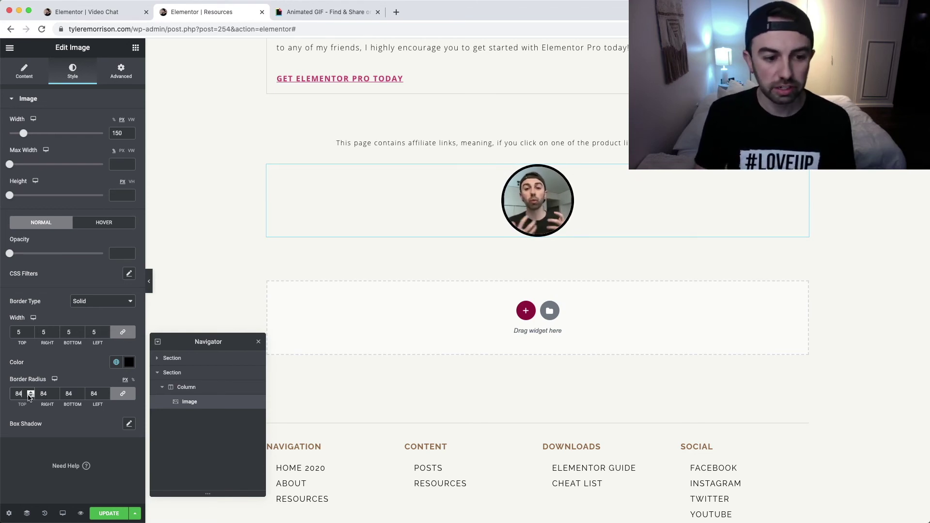
{"action": "left_click", "coordinate": [29, 395]}
{"action": "left_click", "coordinate": [32, 397]}
{"action": "left_click", "coordinate": [32, 396]}
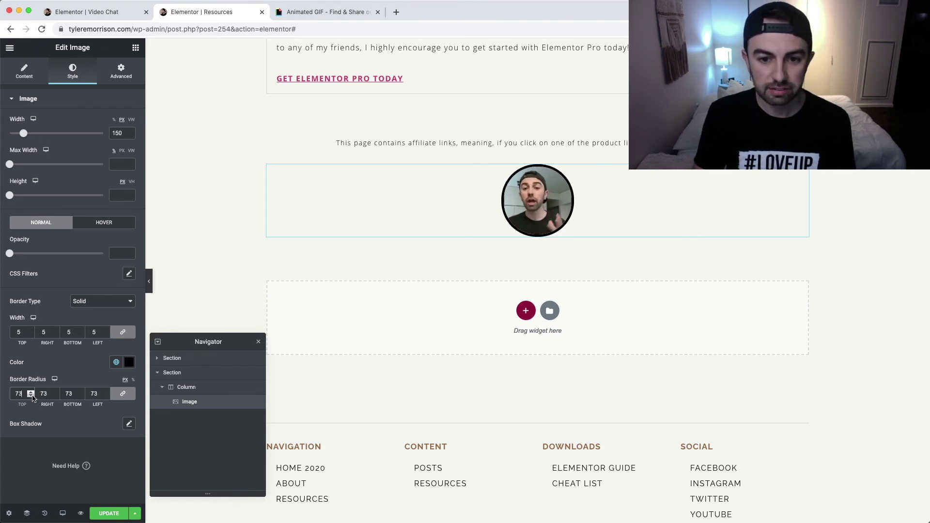
{"action": "left_click", "coordinate": [33, 392]}
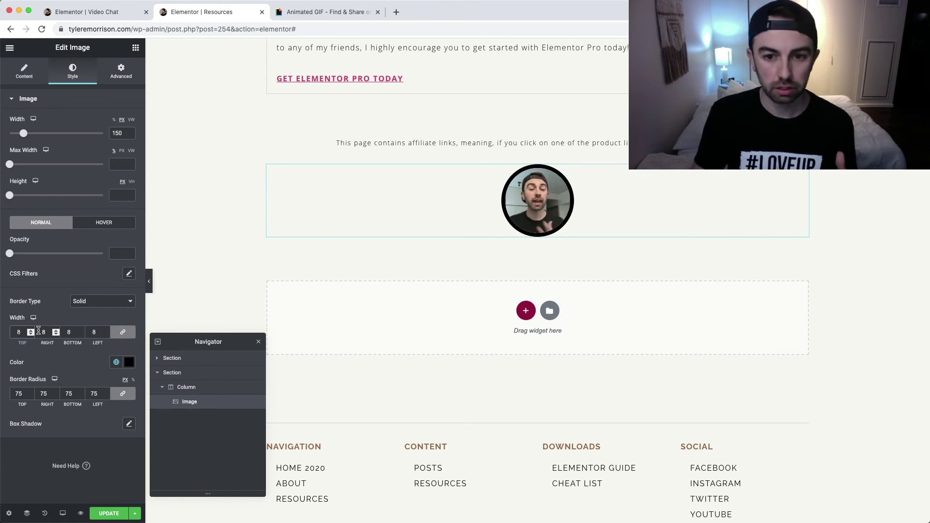
Step: Add a box shadow to the circular GIF, offset downward and to the right
{"action": "left_click", "coordinate": [129, 424]}
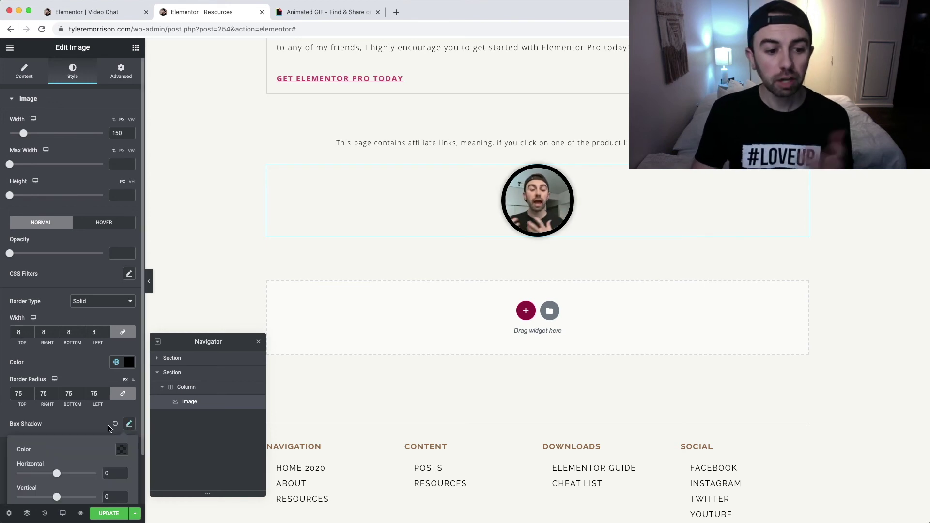
{"action": "scroll", "coordinate": [108, 428], "scroll_direction": "down", "scroll_amount": 2}
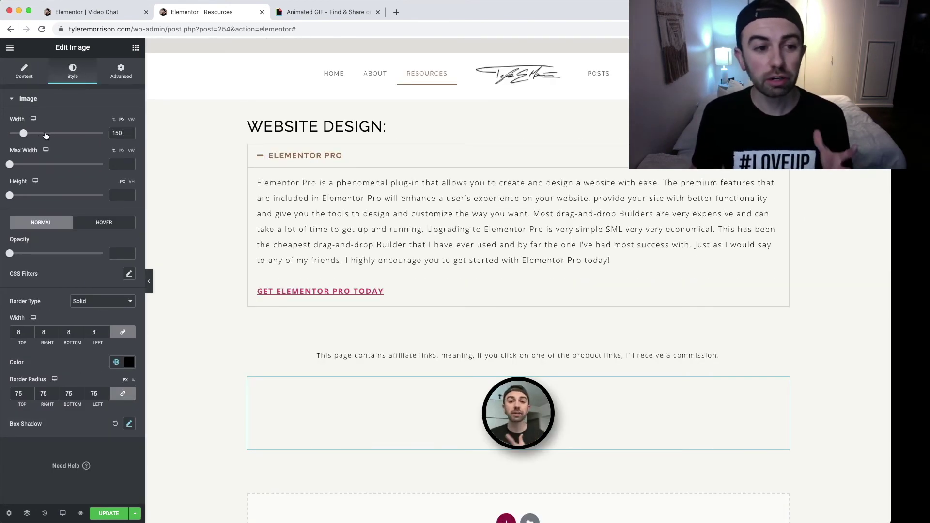
Step: Set the GIF widget's positioning width to Custom at 150 px, checking it against the image's style width
{"action": "left_click", "coordinate": [124, 76]}
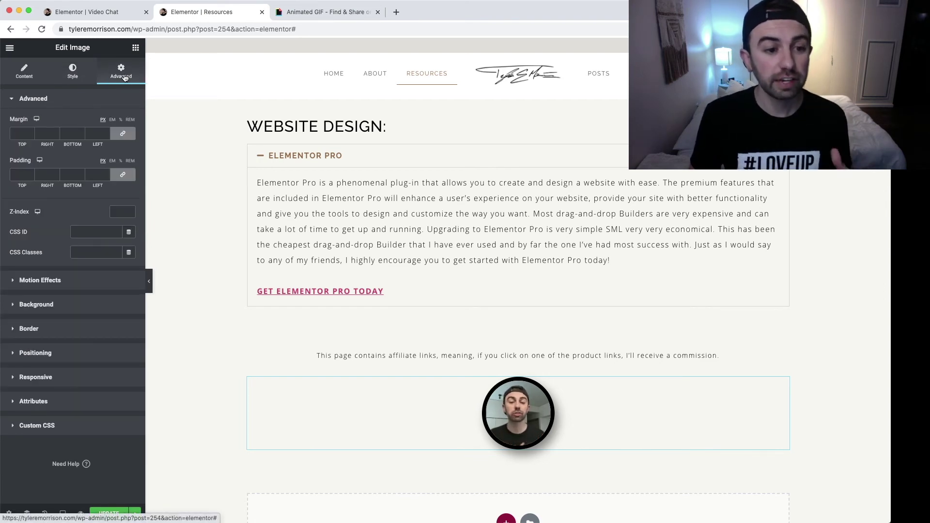
{"action": "left_click", "coordinate": [56, 354]}
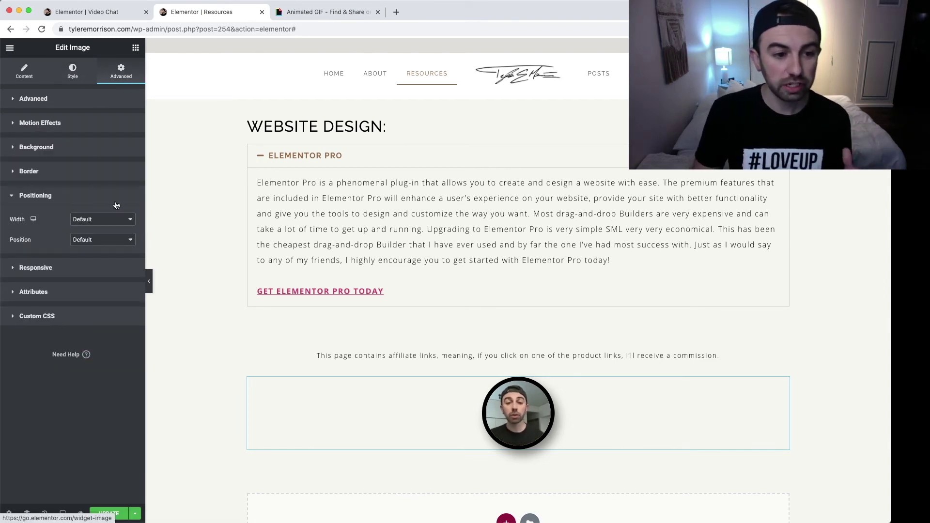
{"action": "left_click", "coordinate": [116, 221]}
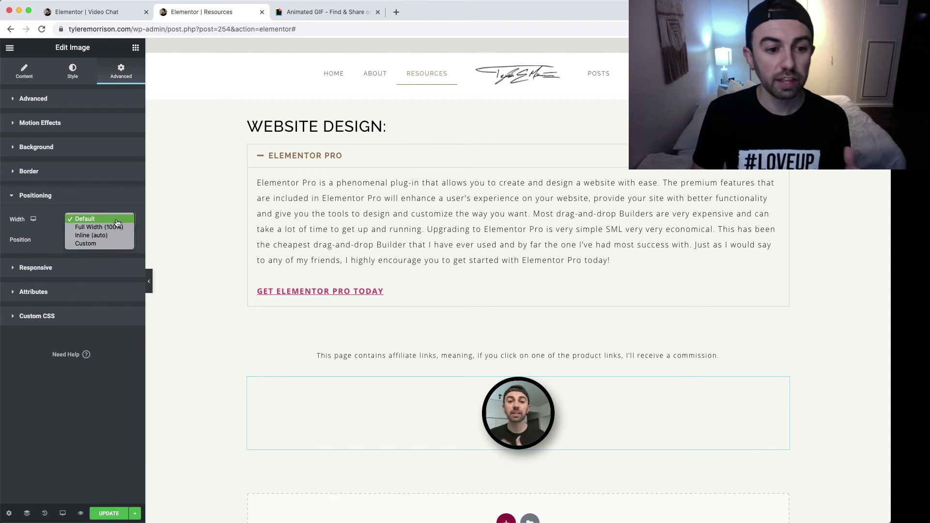
{"action": "left_click", "coordinate": [108, 243]}
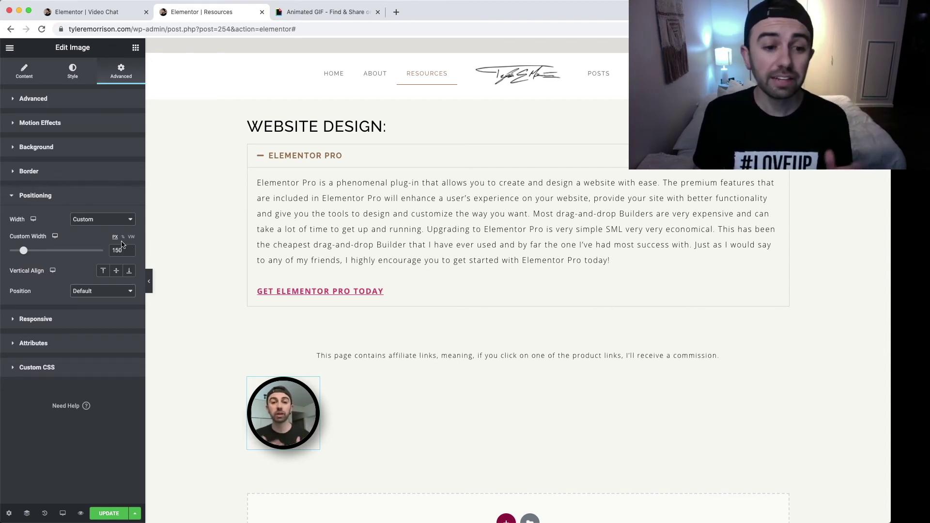
{"action": "left_click", "coordinate": [72, 77]}
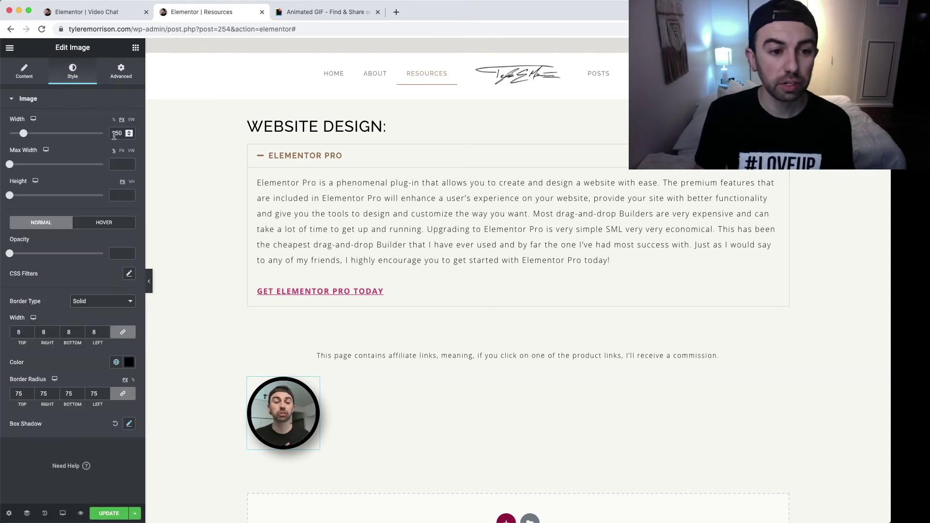
{"action": "left_click", "coordinate": [122, 74]}
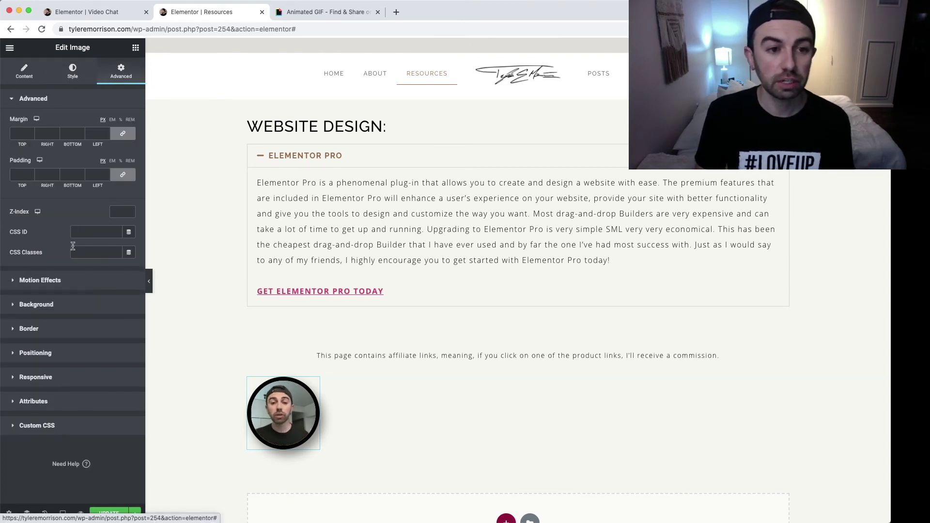
{"action": "left_click", "coordinate": [55, 354]}
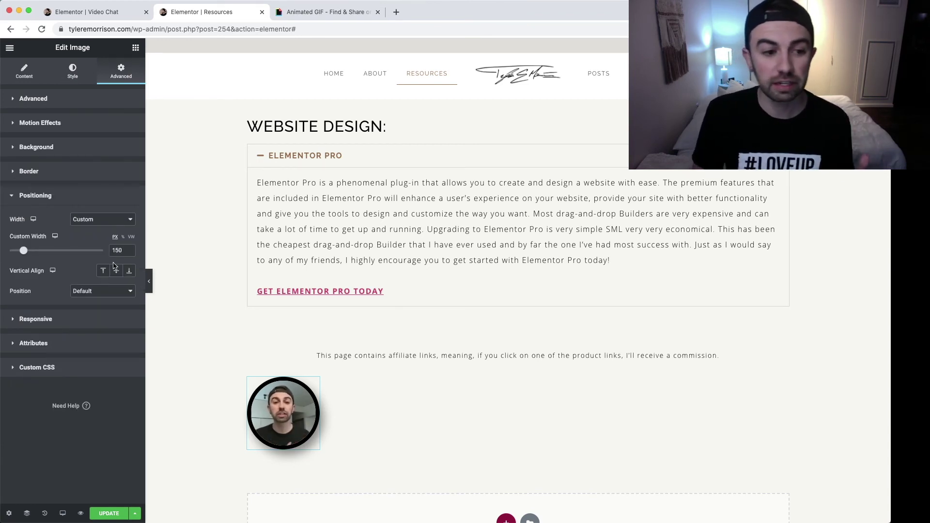
Step: Make the GIF widget's position Fixed with right and bottom orientation, using 30 px for both the horizontal and vertical offsets
{"action": "left_click", "coordinate": [101, 292]}
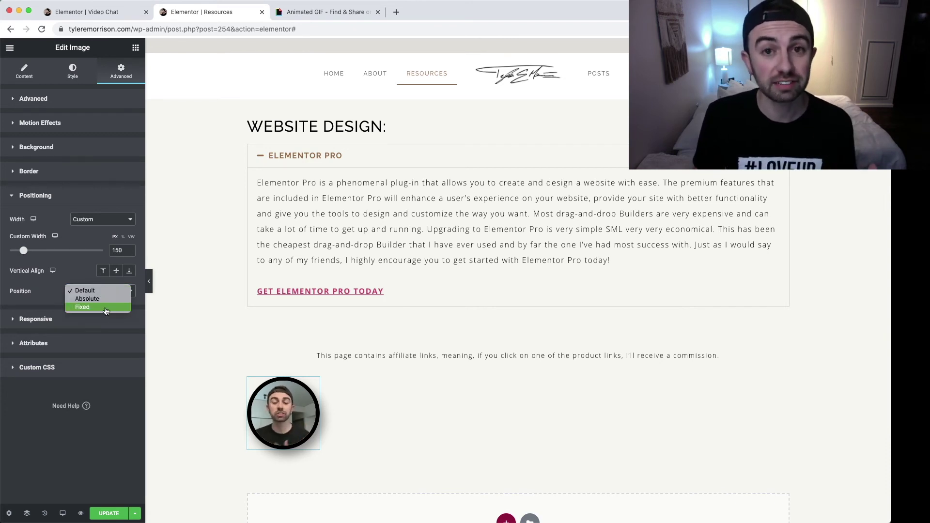
{"action": "left_click", "coordinate": [106, 308]}
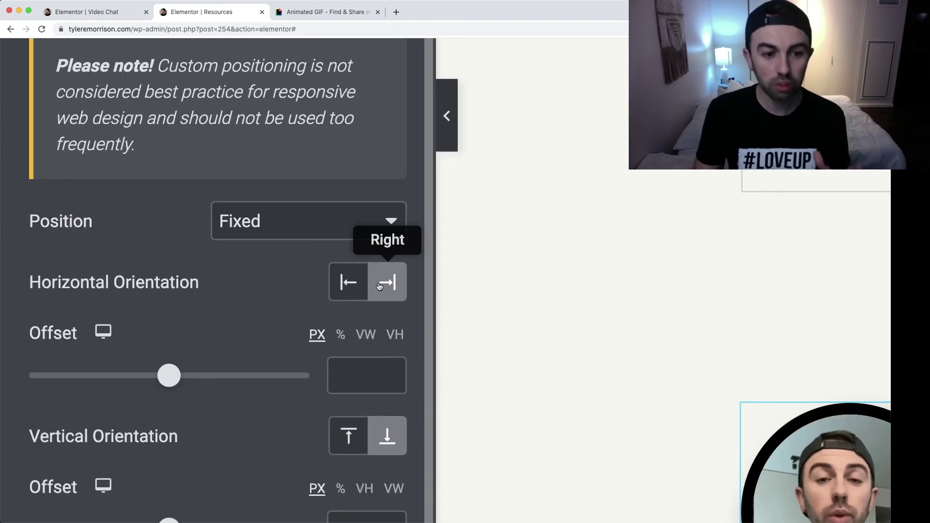
{"action": "scroll", "coordinate": [384, 287], "scroll_direction": "down", "scroll_amount": 2}
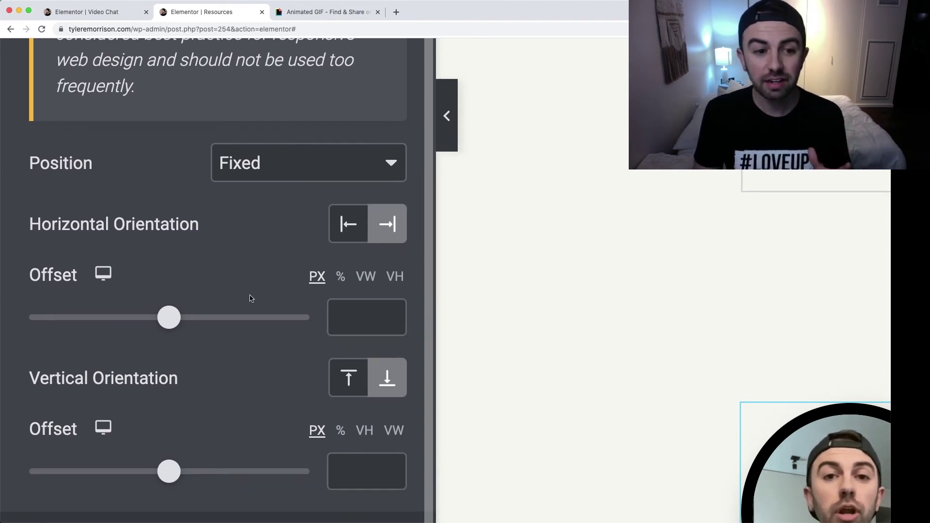
{"action": "left_click", "coordinate": [360, 317]}
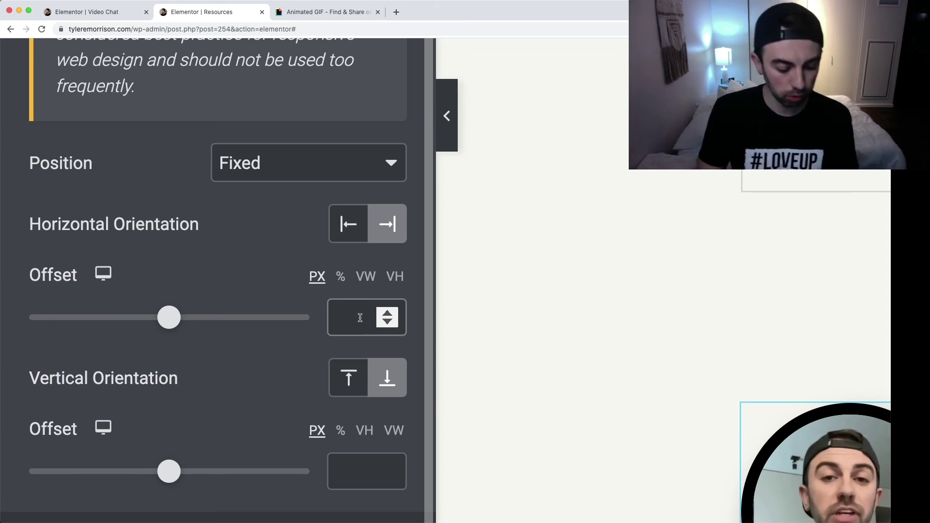
{"action": "type", "text": "30"}
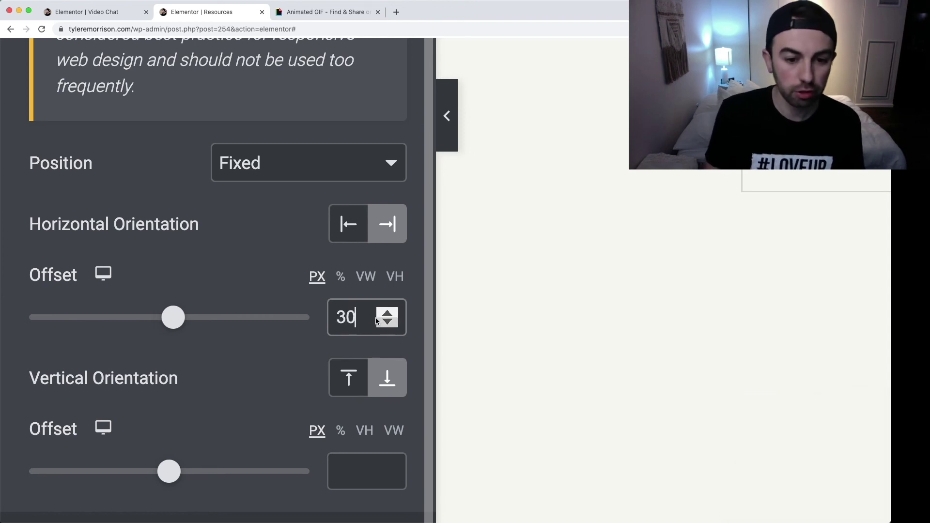
{"action": "left_click", "coordinate": [356, 470]}
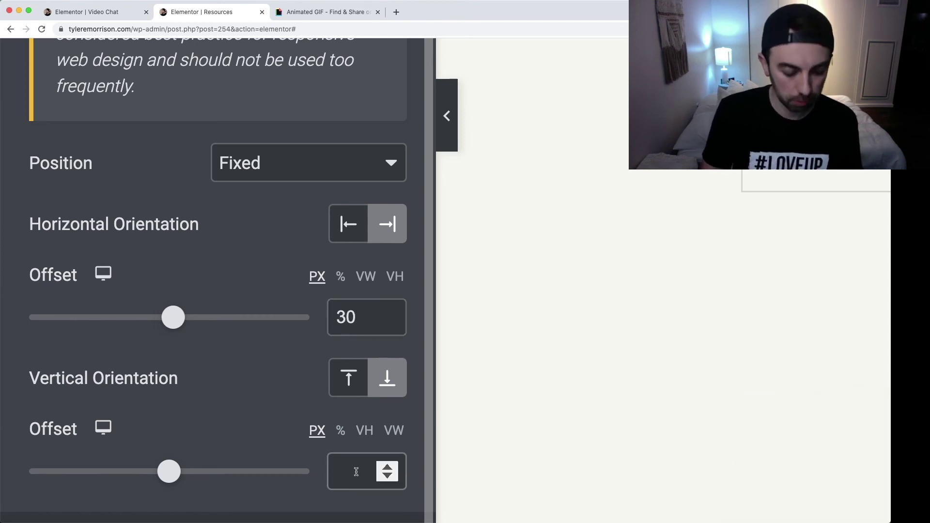
{"action": "type", "text": "30"}
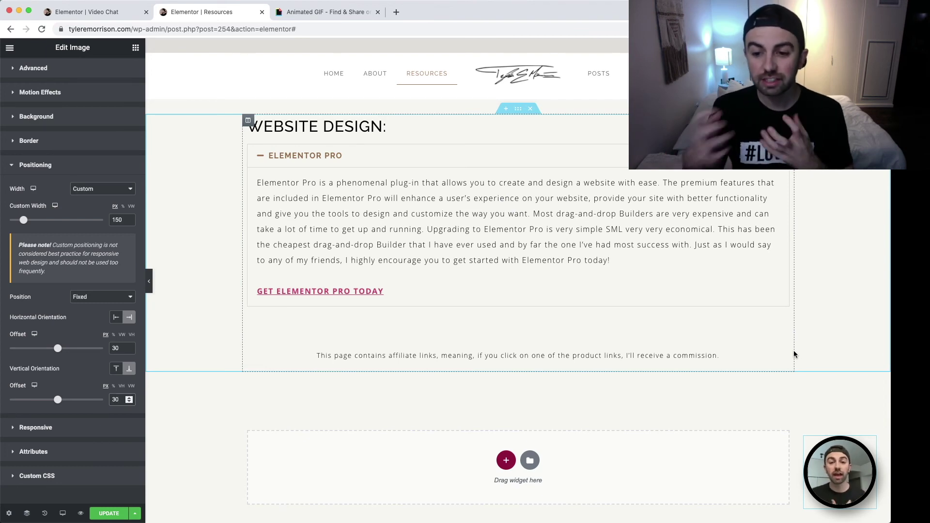
Step: Give the fixed circular GIF widget a Bounce In Up entrance animation and update the Resources page
{"action": "scroll", "coordinate": [768, 322], "scroll_direction": "down", "scroll_amount": 5}
{"action": "scroll", "coordinate": [768, 322], "scroll_direction": "up", "scroll_amount": 5}
{"action": "scroll", "coordinate": [768, 322], "scroll_direction": "down", "scroll_amount": 5}
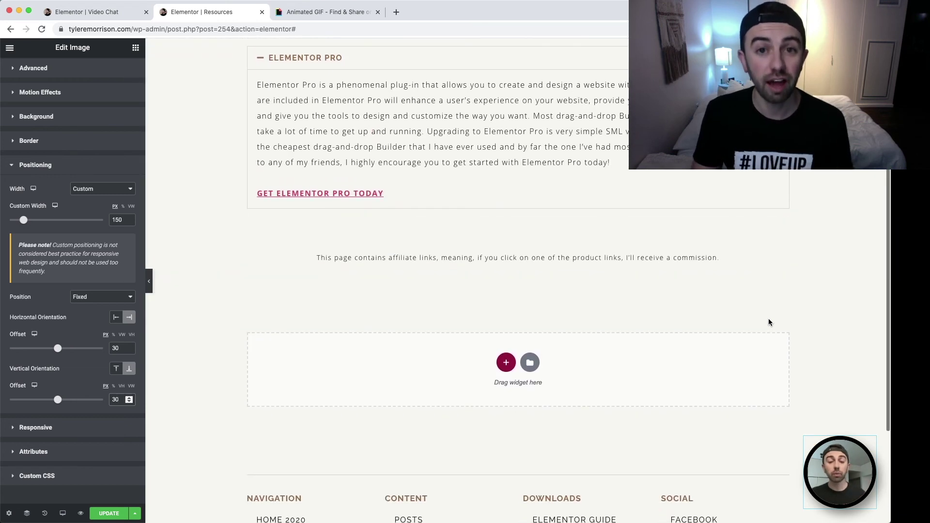
{"action": "scroll", "coordinate": [768, 322], "scroll_direction": "up", "scroll_amount": 5}
{"action": "scroll", "coordinate": [84, 247], "scroll_direction": "up", "scroll_amount": 1}
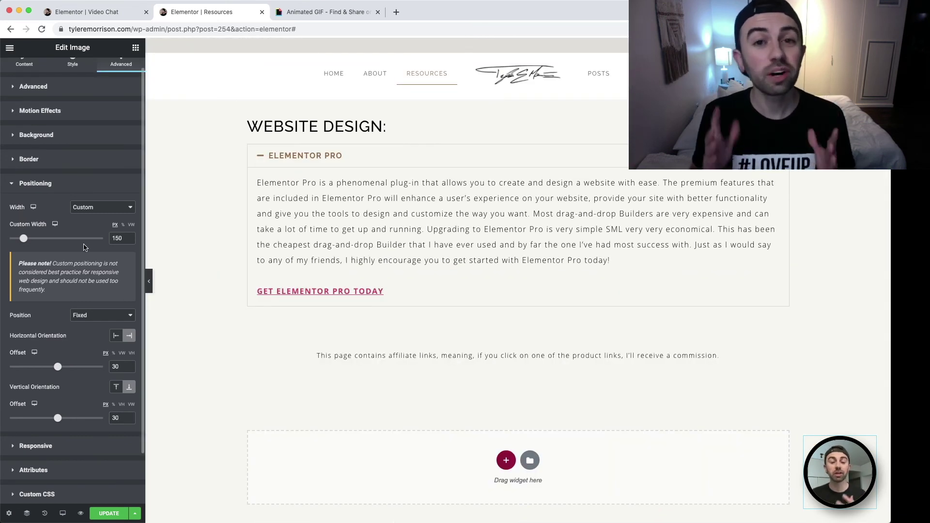
{"action": "left_click", "coordinate": [44, 111]}
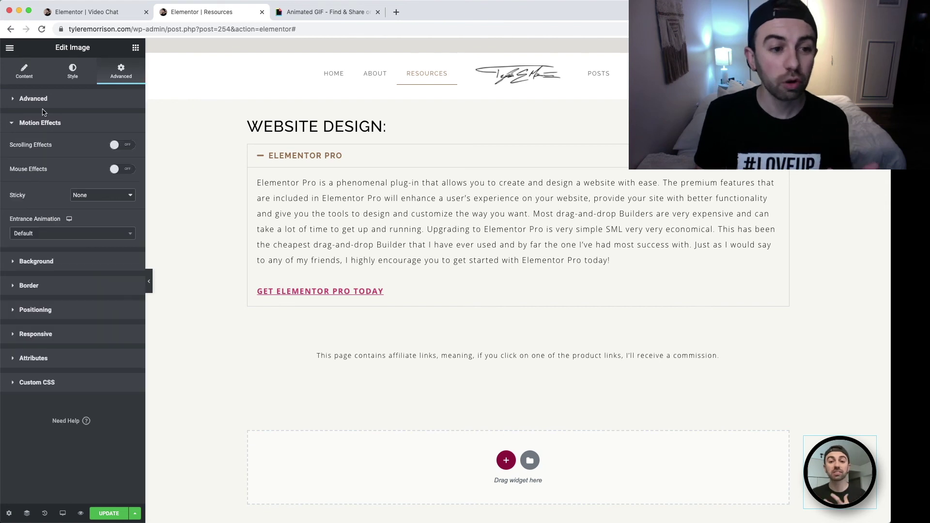
{"action": "left_click", "coordinate": [74, 235]}
{"action": "scroll", "coordinate": [82, 281], "scroll_direction": "down", "scroll_amount": 5}
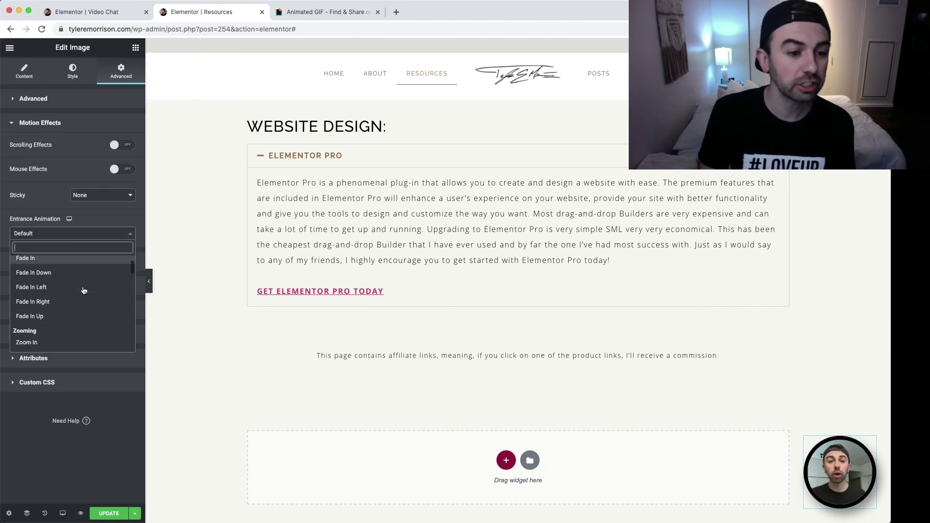
{"action": "scroll", "coordinate": [82, 289], "scroll_direction": "down", "scroll_amount": 1}
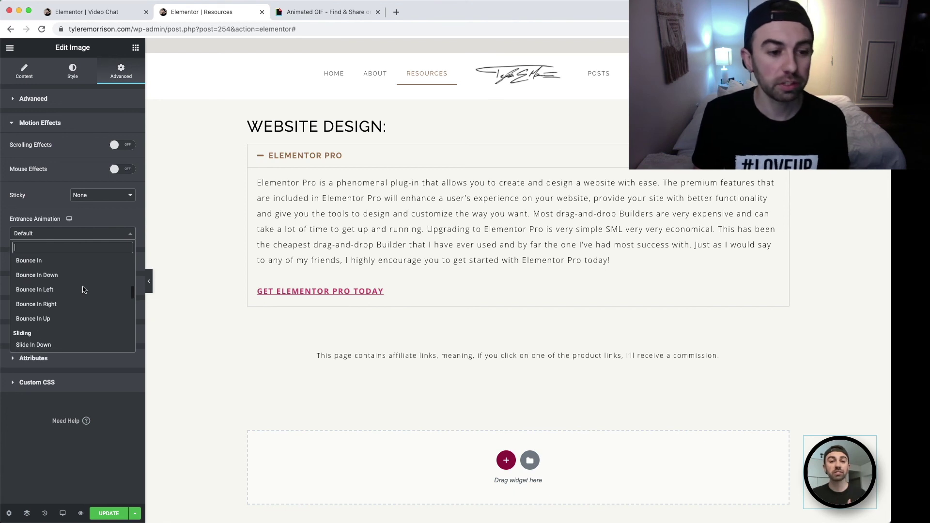
{"action": "left_click", "coordinate": [62, 315]}
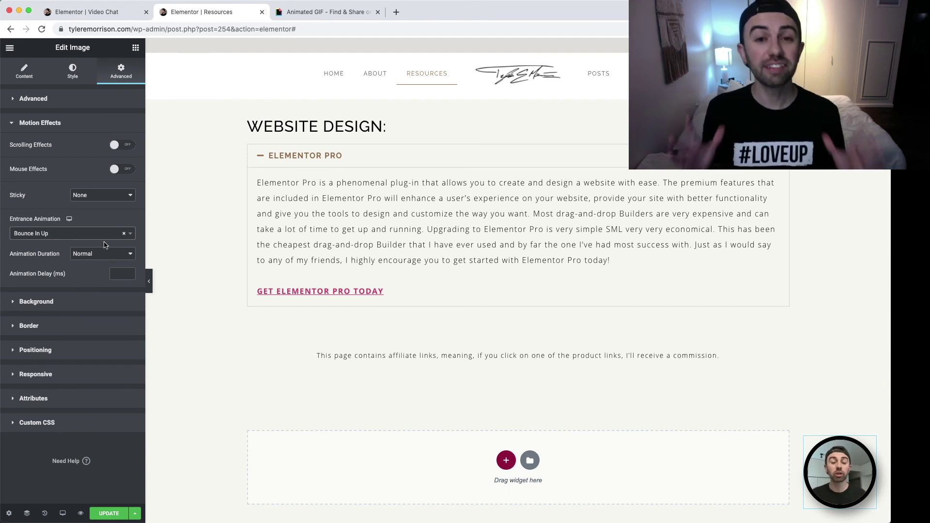
{"action": "left_click", "coordinate": [115, 512]}
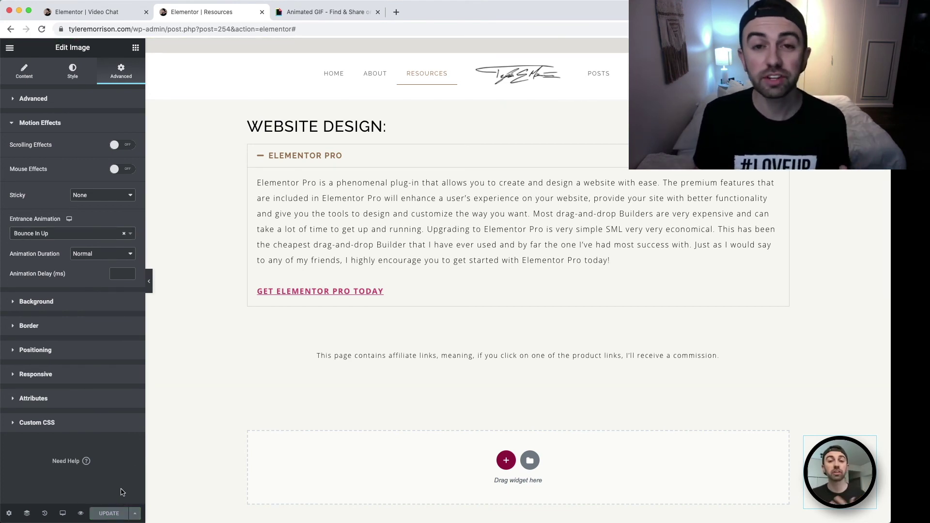
Step: Preview the Resources page and check the circular GIF's fixed placement along the full page
{"action": "left_click", "coordinate": [80, 512]}
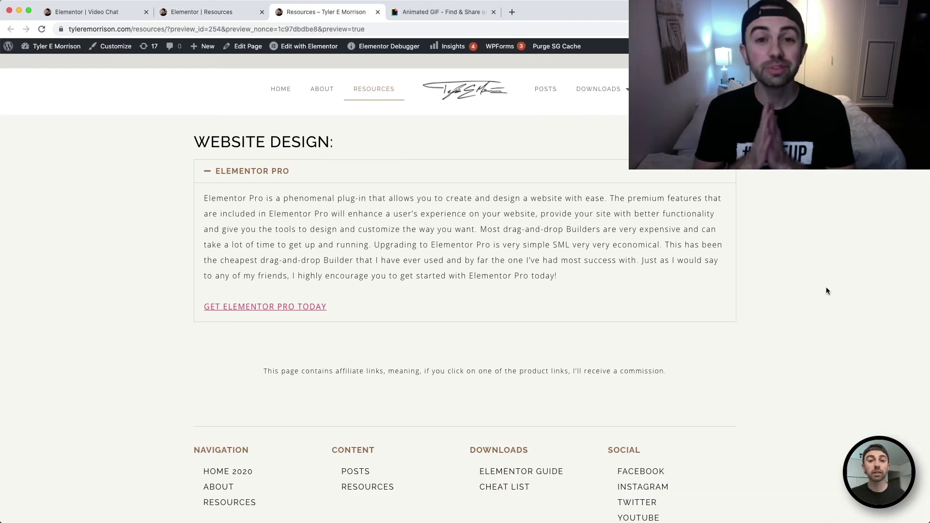
{"action": "scroll", "coordinate": [826, 288], "scroll_direction": "down", "scroll_amount": 3}
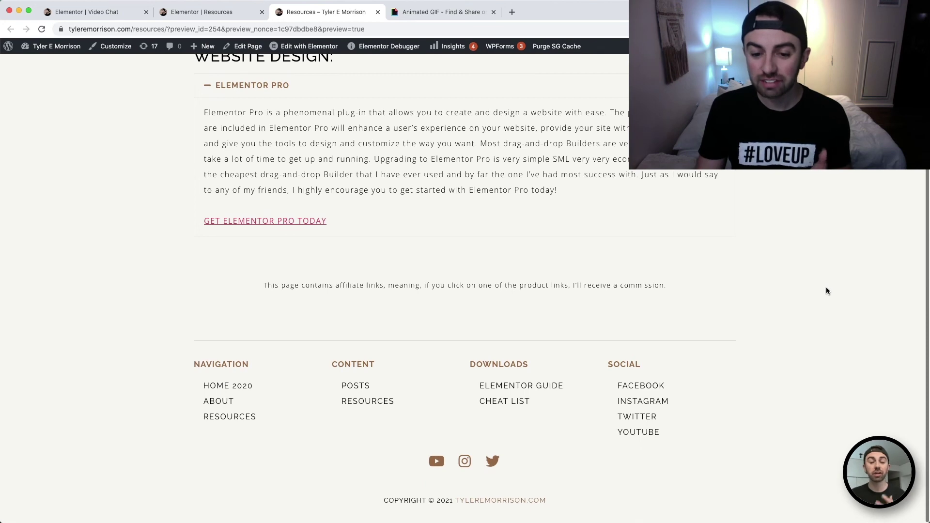
{"action": "scroll", "coordinate": [826, 289], "scroll_direction": "up", "scroll_amount": 3}
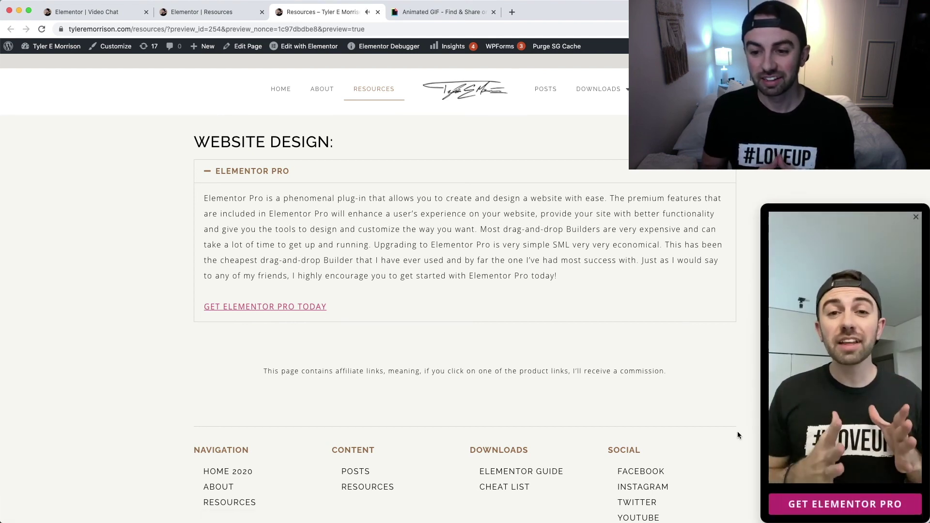
Step: Test the video popup on the previewed page by pausing its video, closing it and reopening it from the circular GIF
{"action": "key", "text": "XF86AudioRaiseVolume"}
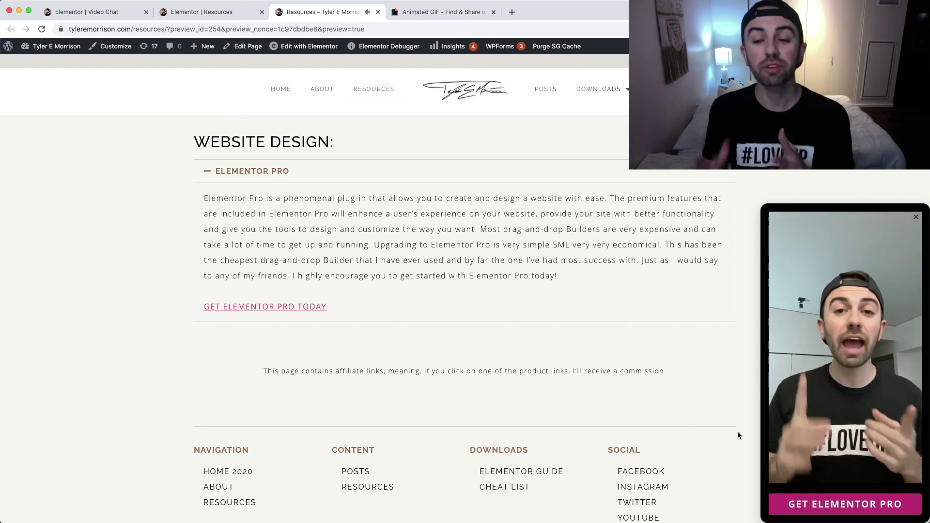
{"action": "mouse_move", "coordinate": [782, 464]}
{"action": "left_click", "coordinate": [780, 460]}
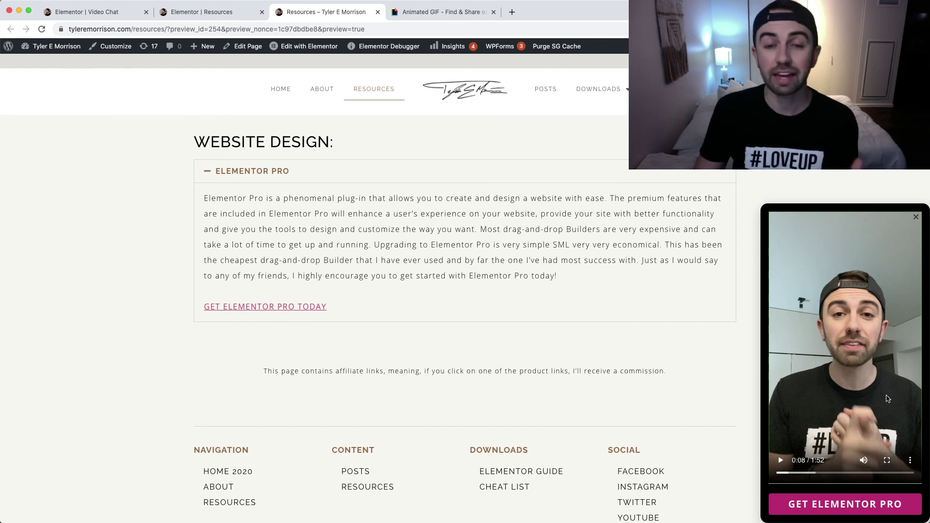
{"action": "left_click", "coordinate": [916, 218]}
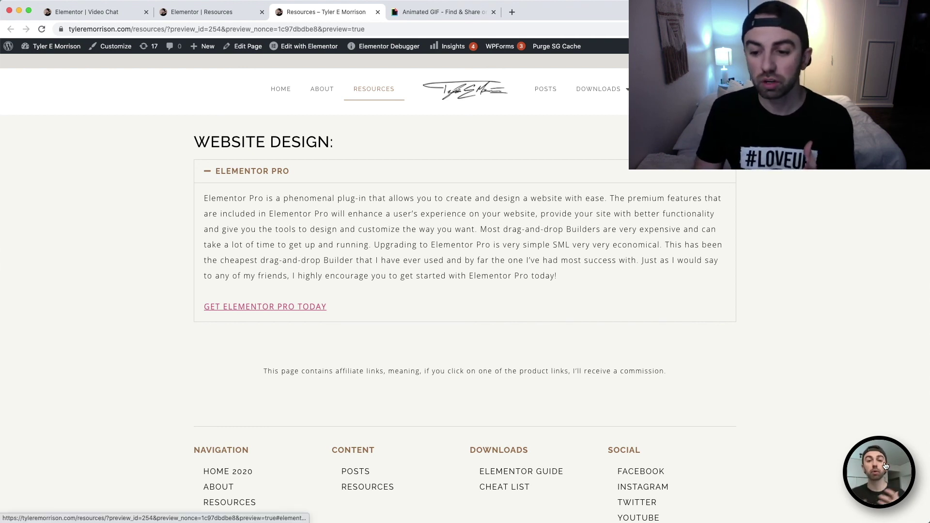
{"action": "left_click", "coordinate": [847, 455]}
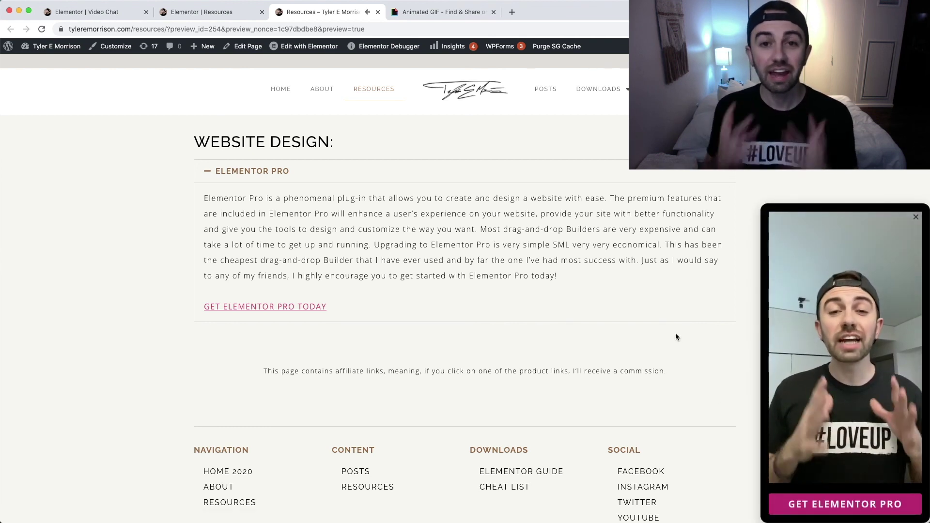